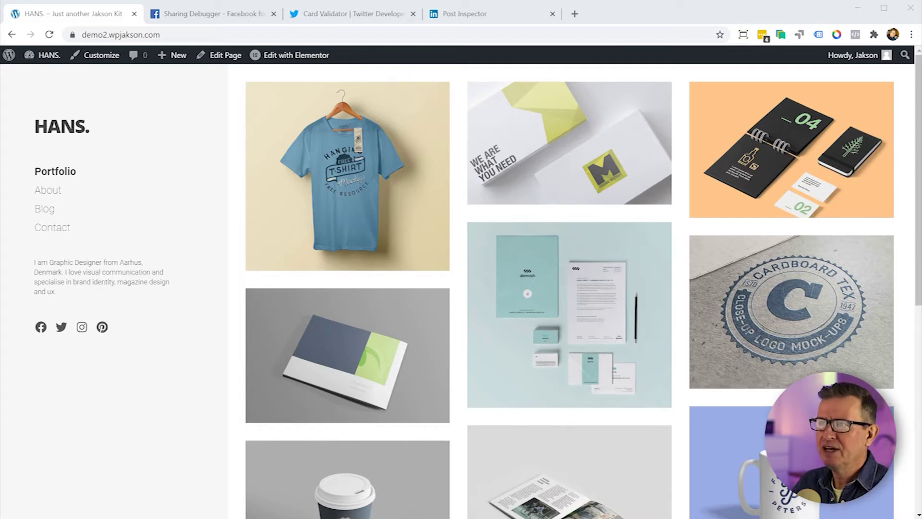
Compare the Facebook Sharing Debugger, Twitter Card Validator and LinkedIn Post Inspector pages.
left_click(185, 34)
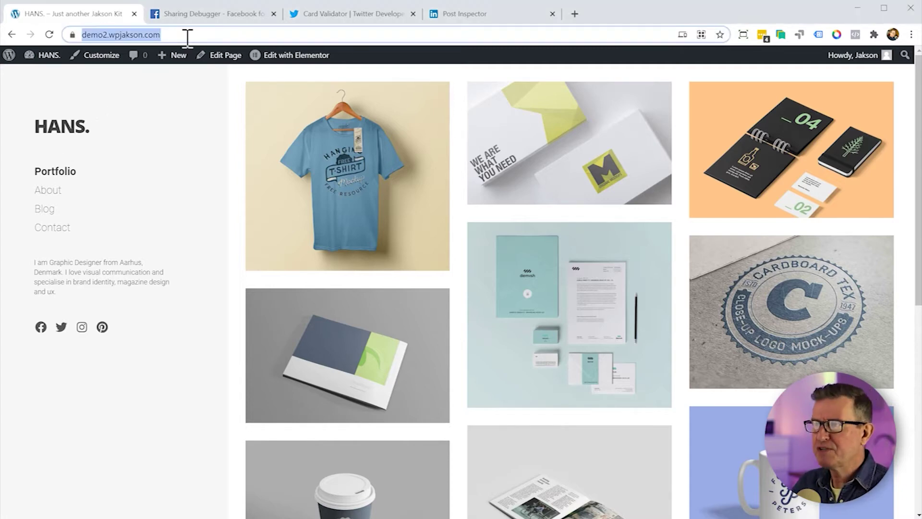
left_click(176, 18)
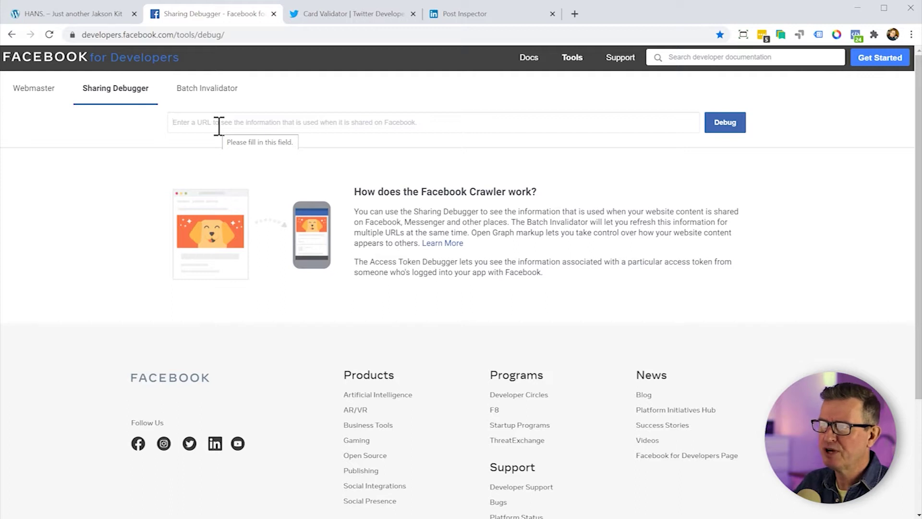
left_click(333, 18)
left_click(469, 18)
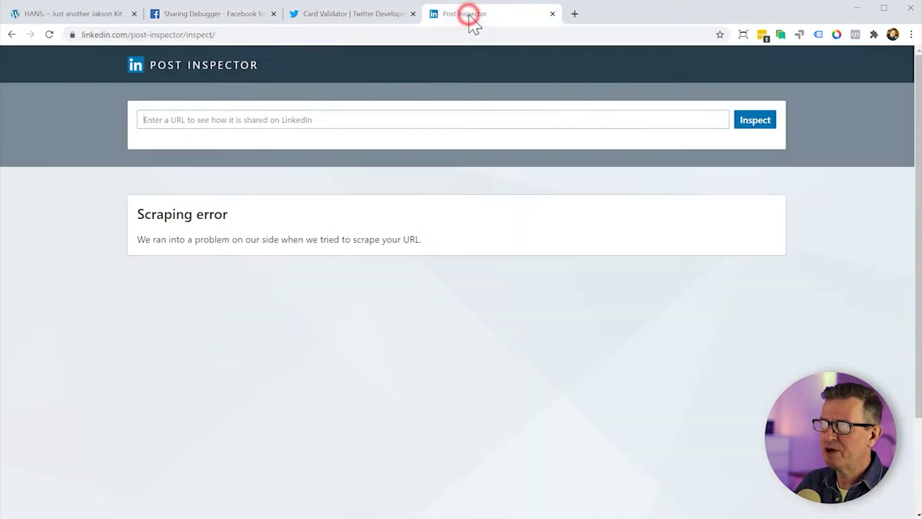
left_click(194, 14)
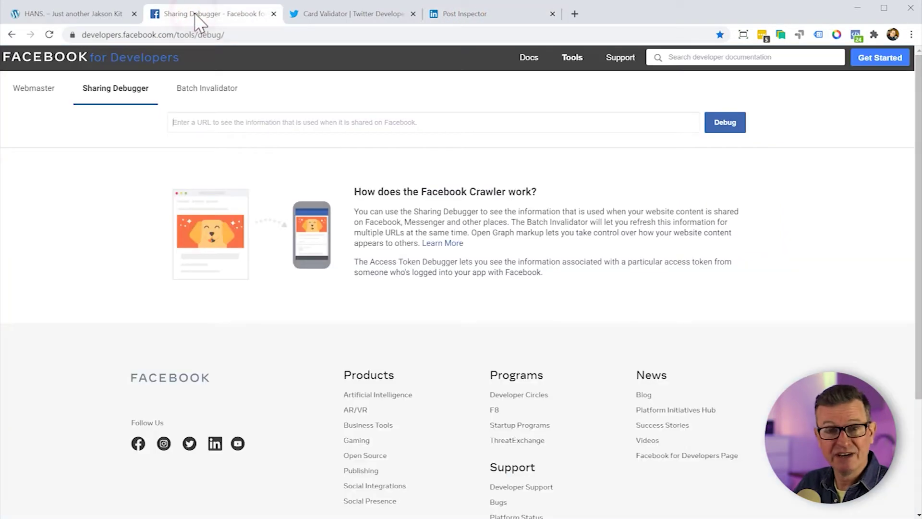
left_click(190, 123)
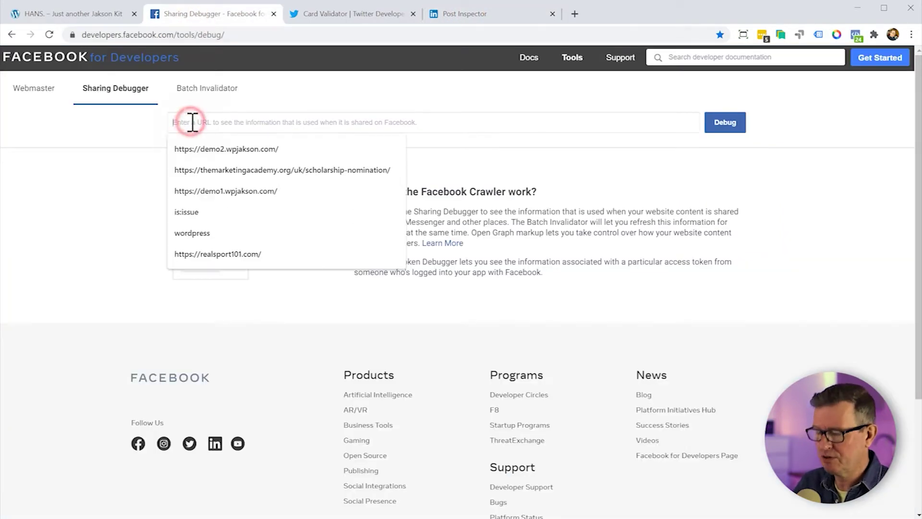
key("Down")
key("Return")
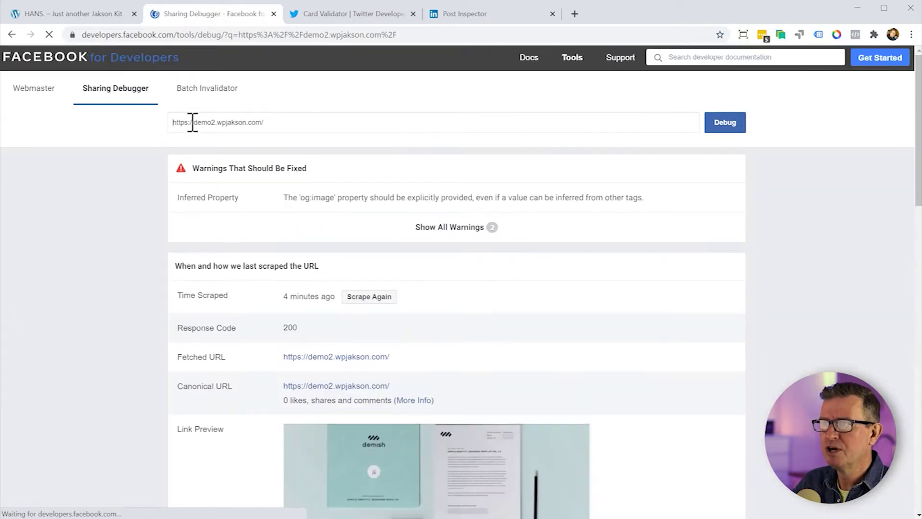
scroll(556, 232, "down", 5)
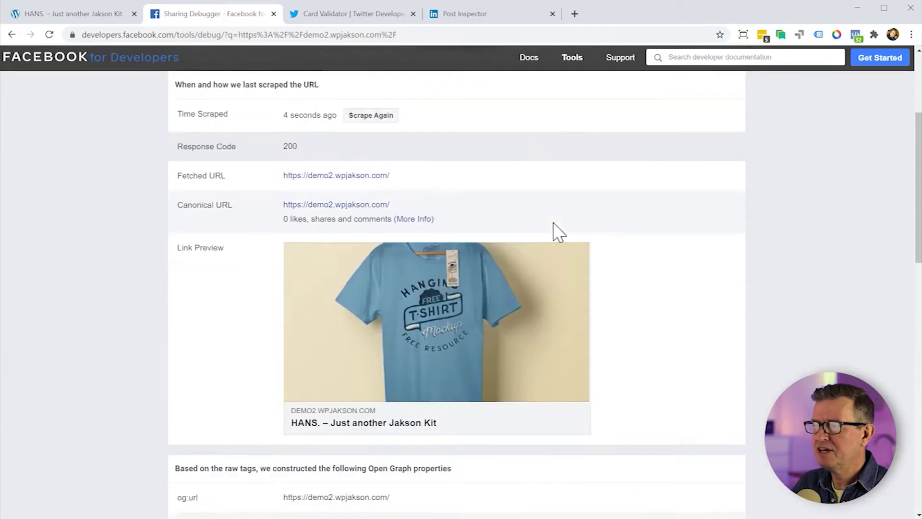
scroll(548, 235, "down", 1)
scroll(546, 252, "up", 5)
scroll(547, 253, "down", 3)
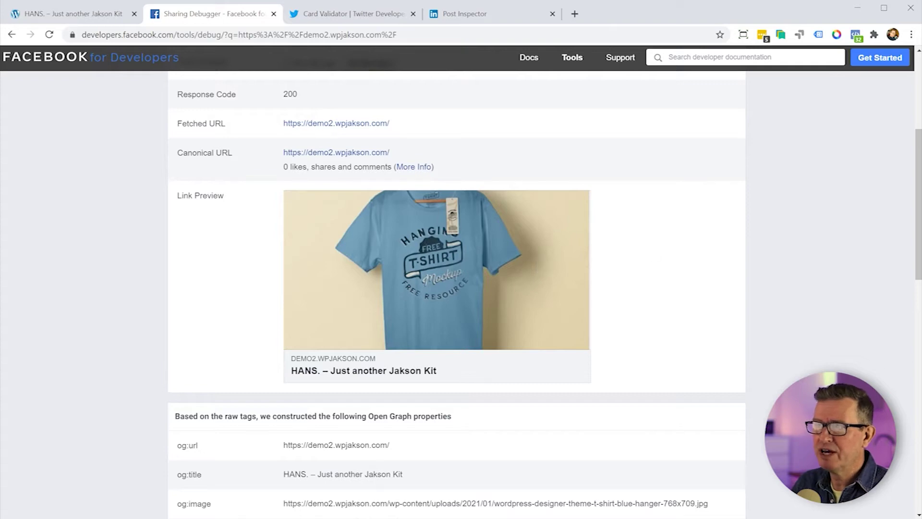
Scrape the homepage again so the link preview shows the coffee cup image.
left_click(97, 14)
key("ctrl+Tab")
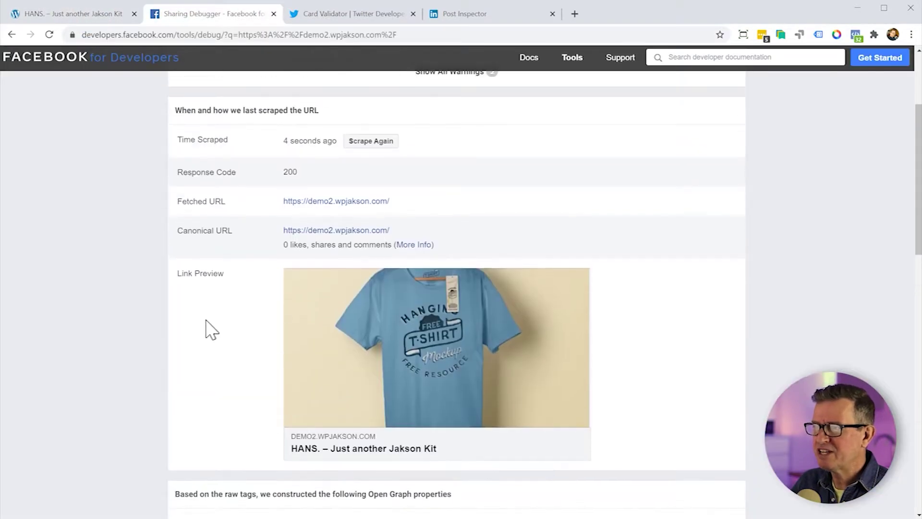
left_click(376, 141)
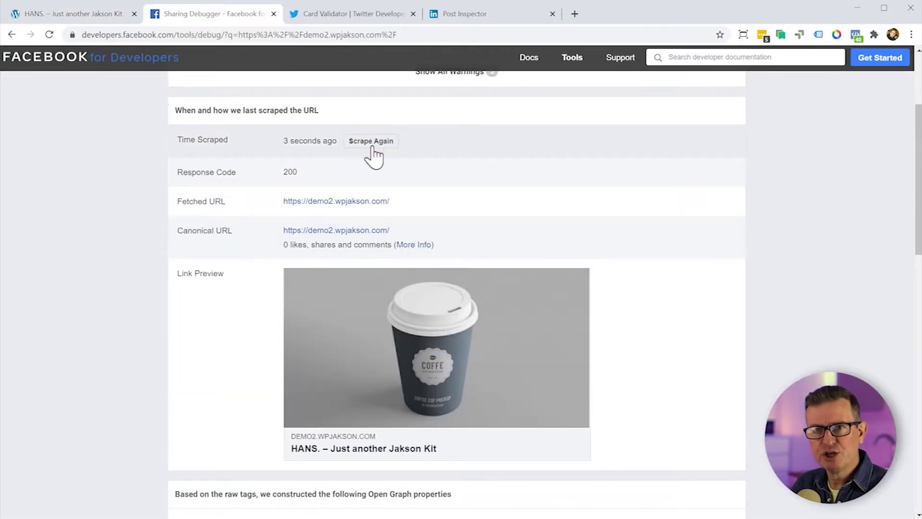
Reload the HANS portfolio homepage, then recheck the debugger's coffee cup preview.
left_click(67, 13)
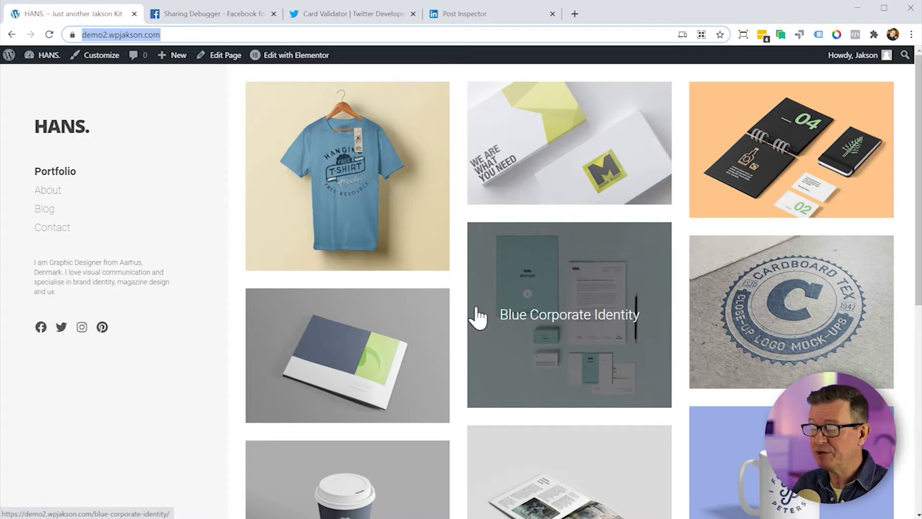
left_click(48, 36)
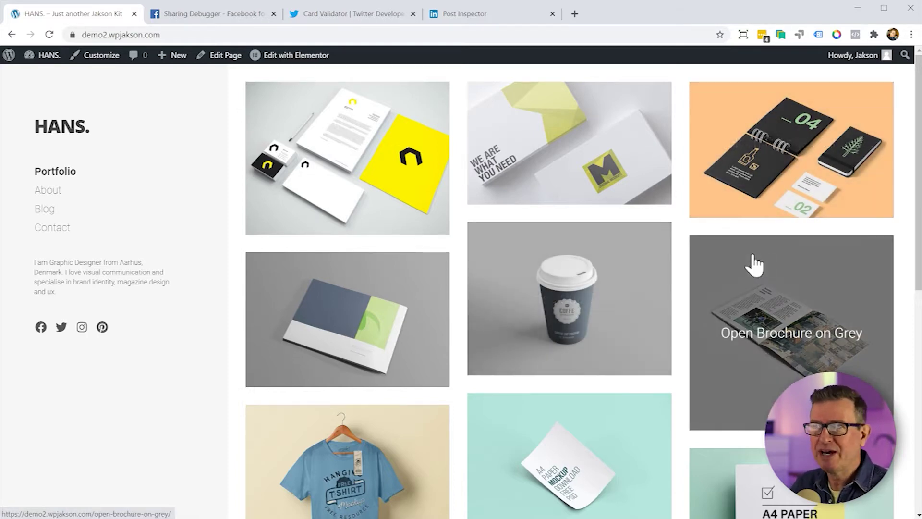
left_click(226, 14)
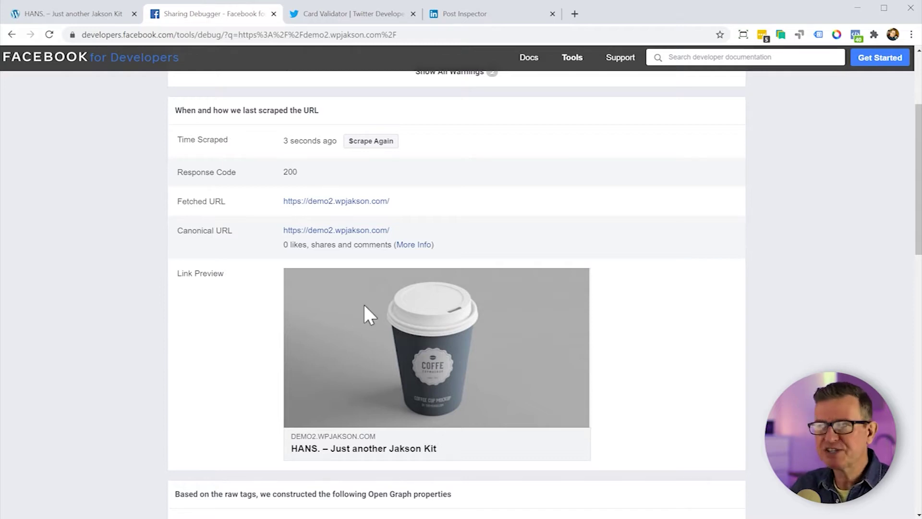
Go from the portfolio site through the Dashboard to Plugins > Add New.
left_click(58, 14)
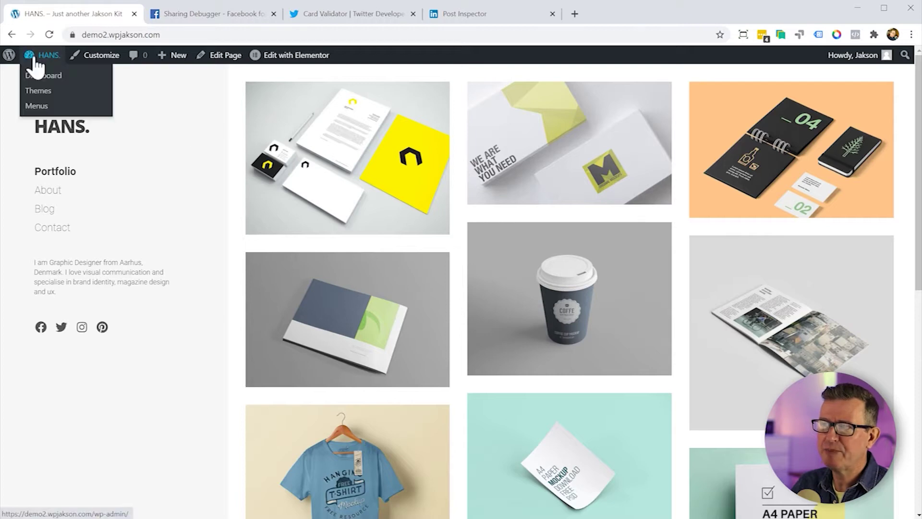
left_click(42, 75)
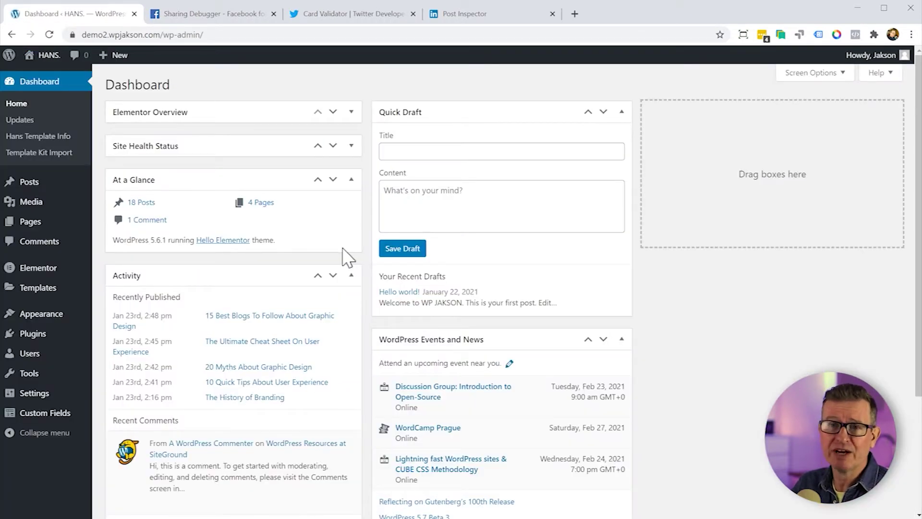
mouse_move(86, 369)
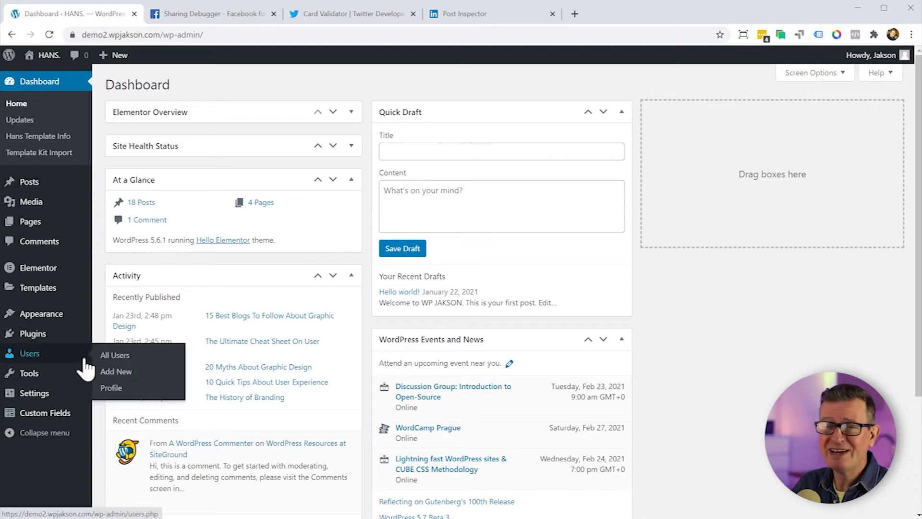
mouse_move(60, 399)
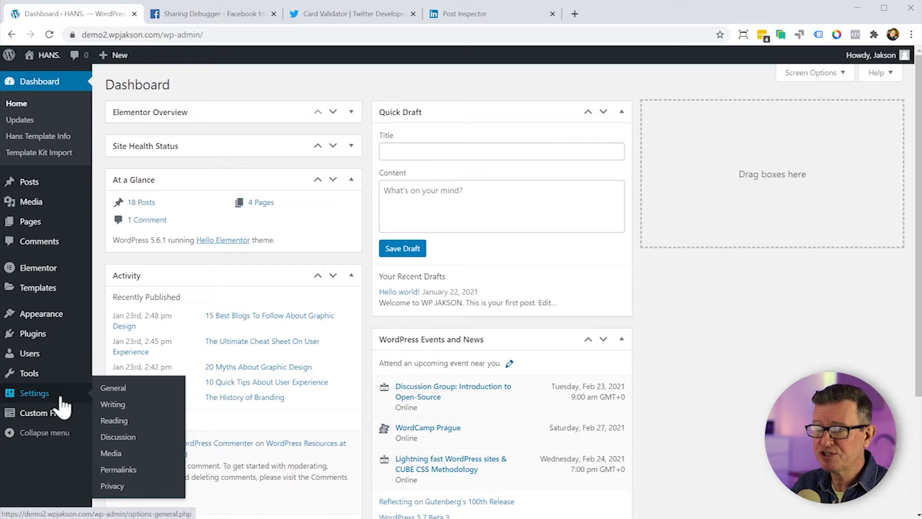
mouse_move(36, 335)
left_click(137, 353)
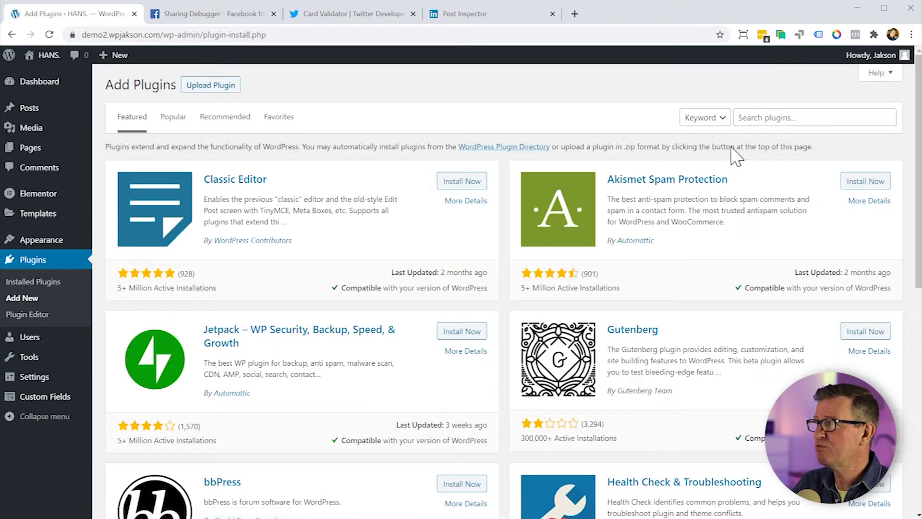
Search for 'rank', then install and activate the Rank Math SEO plugin.
left_click(790, 118)
type("rank")
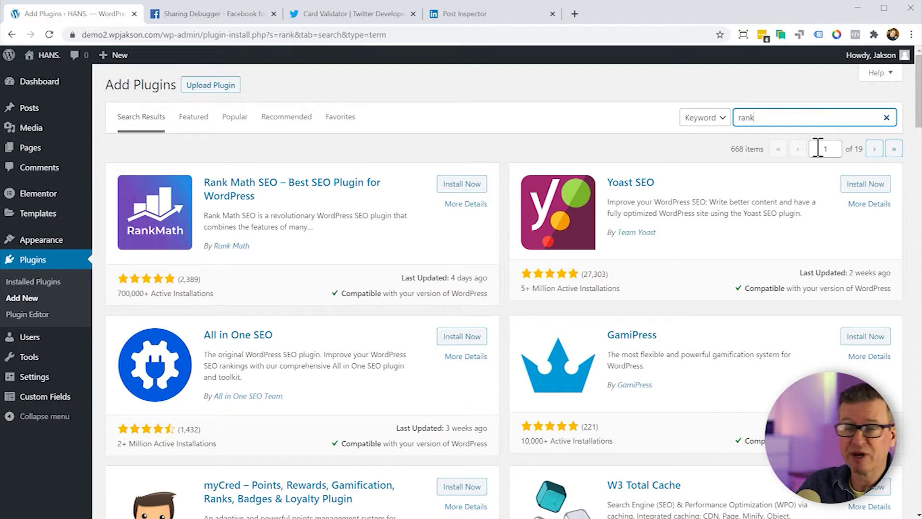
left_click(461, 185)
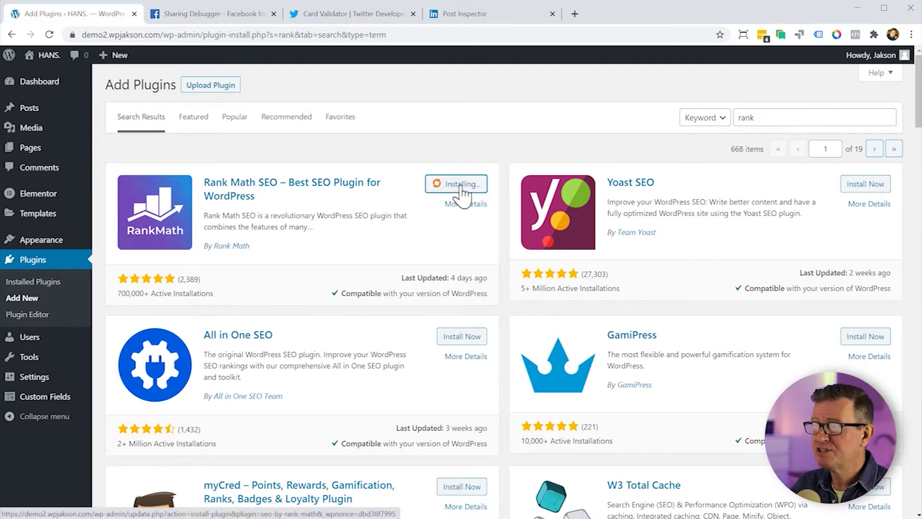
left_click(464, 191)
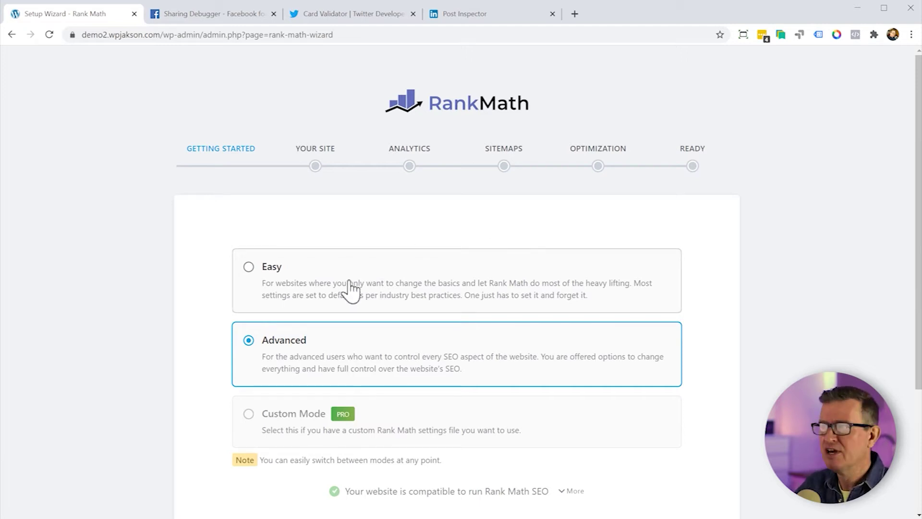
Start the wizard in Advanced mode with site type Personal Portfolio and the portrait as Google logo.
scroll(548, 309, "down", 2)
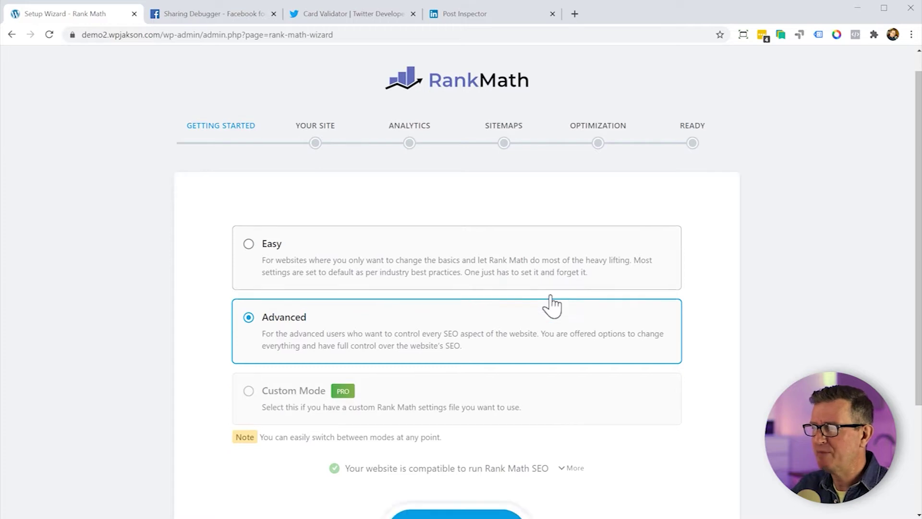
scroll(553, 308, "down", 2)
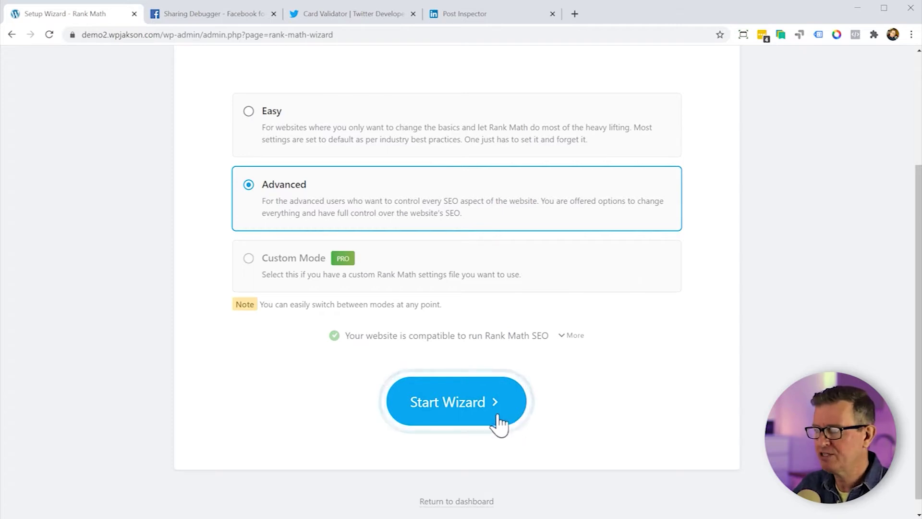
left_click(488, 403)
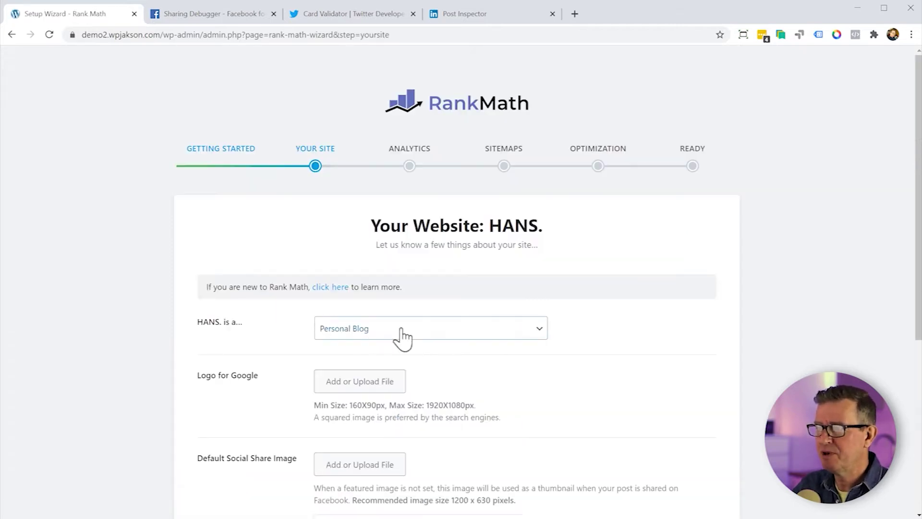
left_click(401, 330)
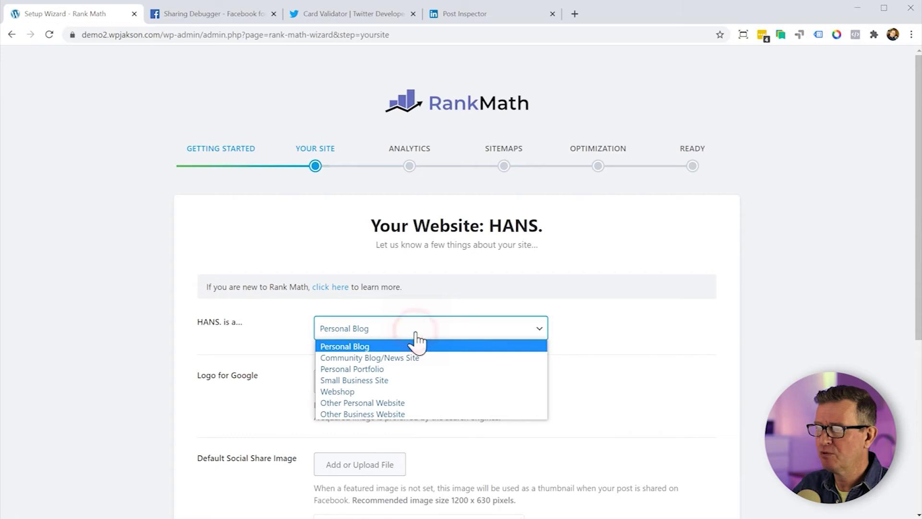
left_click(407, 370)
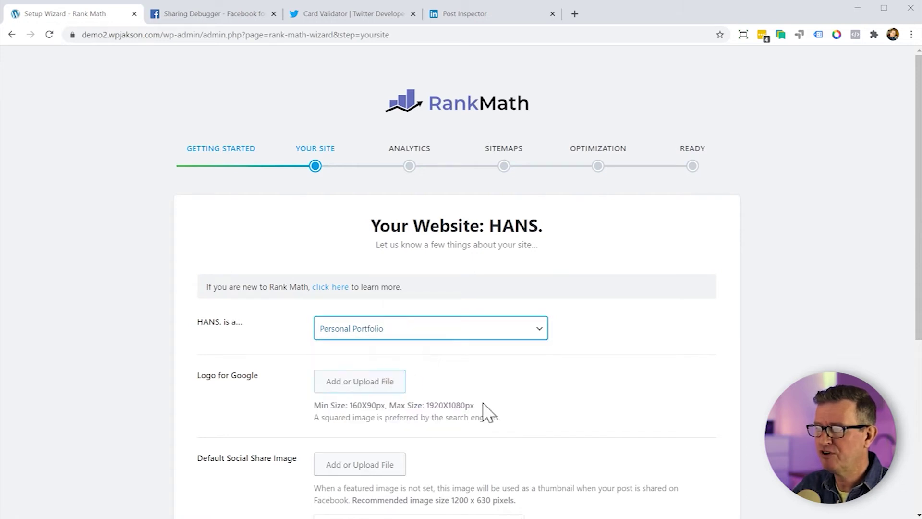
left_click(373, 384)
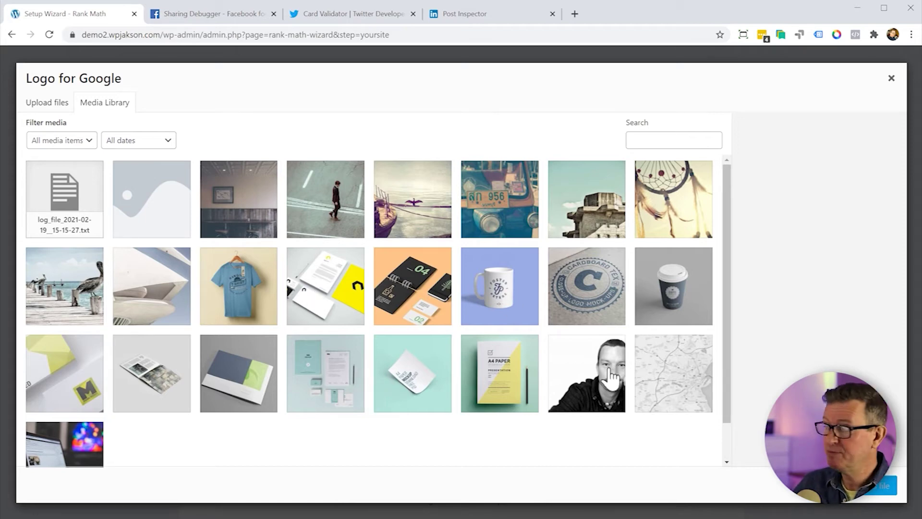
left_click(600, 394)
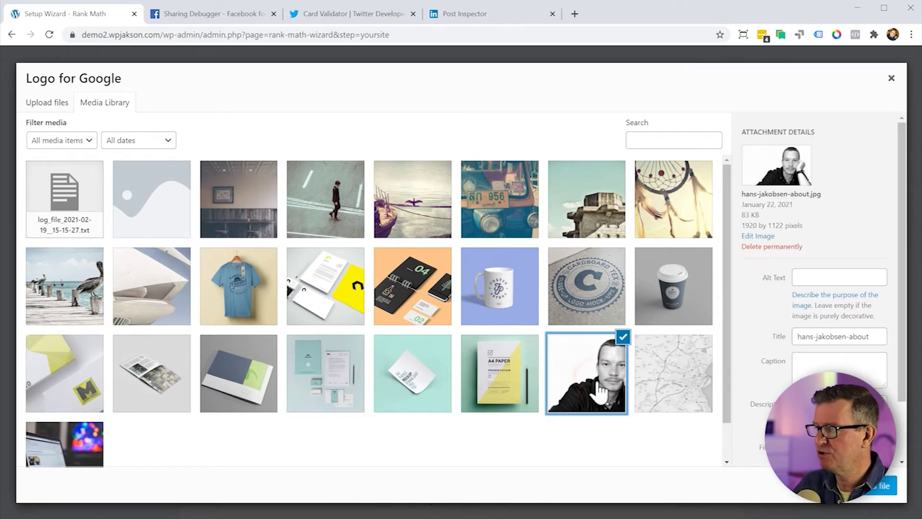
left_click(860, 495)
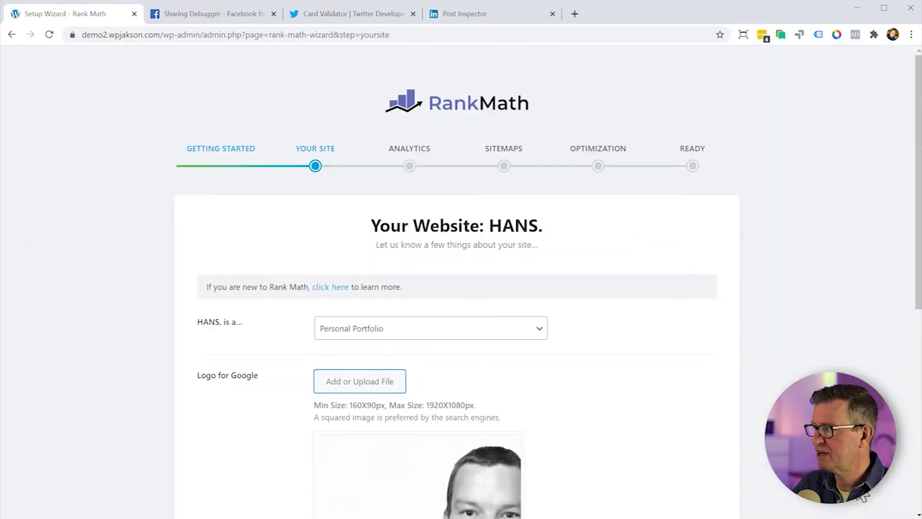
Use the black-and-white portrait as the Default Social Share Image, then save and continue.
scroll(566, 445, "down", 5)
left_click(345, 384)
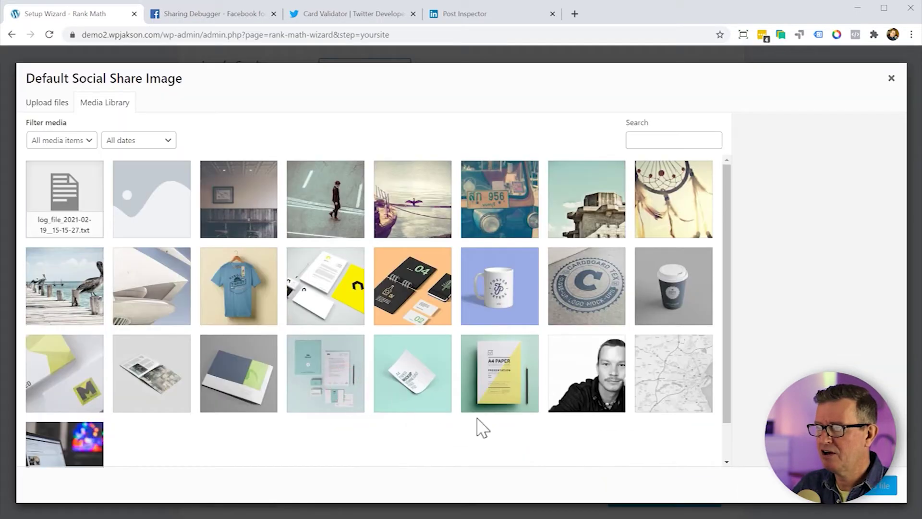
left_click(593, 389)
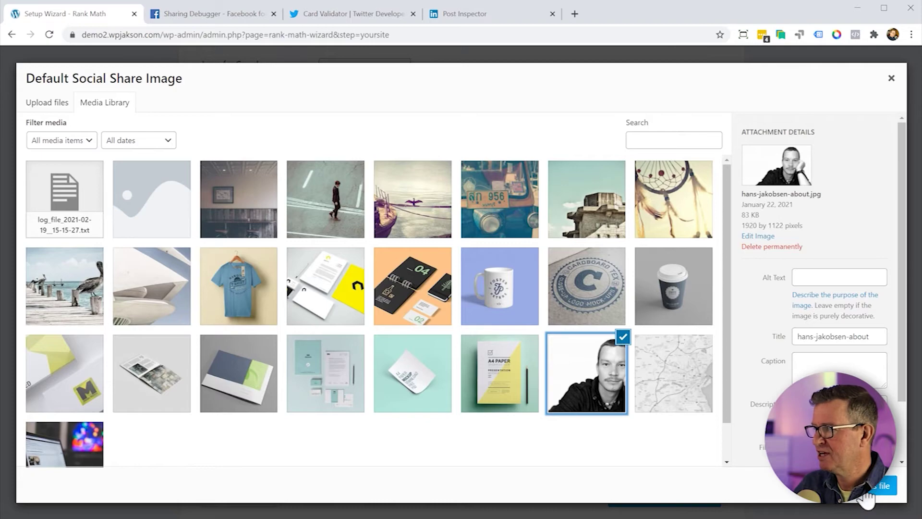
left_click(865, 495)
scroll(351, 377, "down", 6)
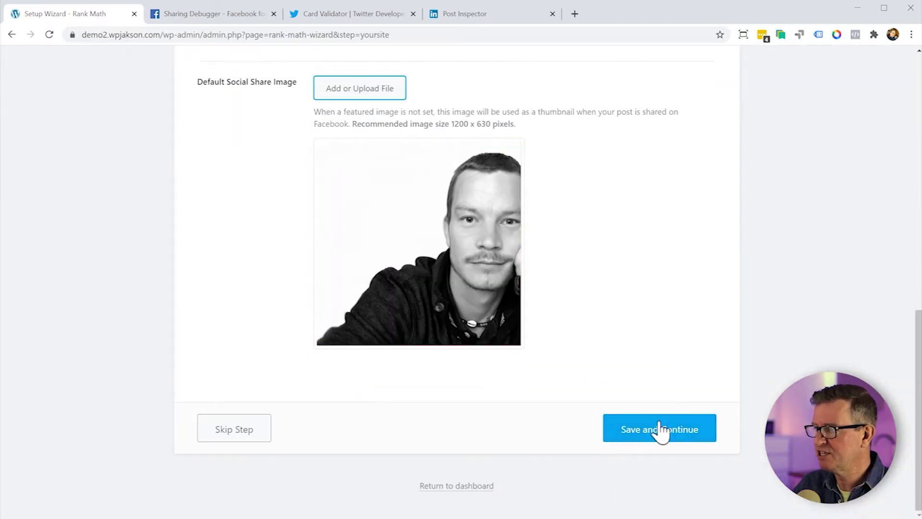
left_click(661, 429)
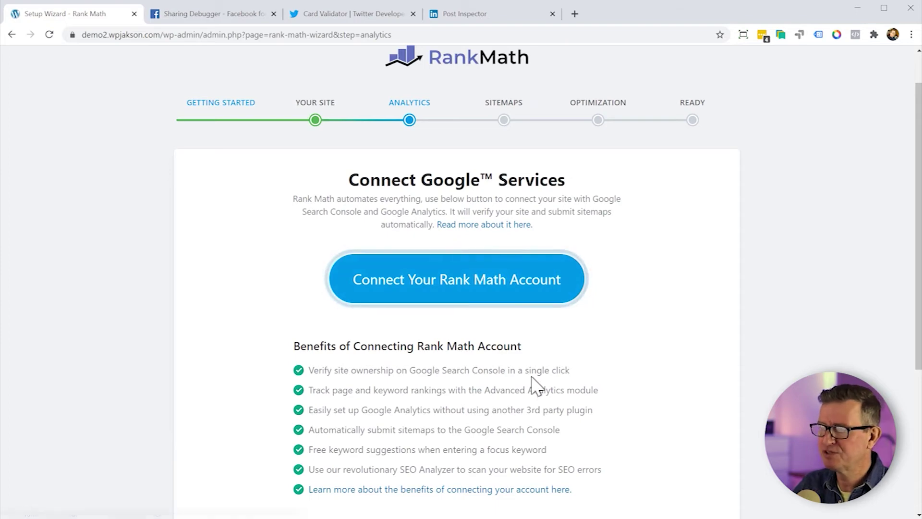
Save the Analytics, Sitemaps and SEO Tweaks steps unchanged, then return to the Rank Math dashboard.
scroll(537, 384, "down", 3)
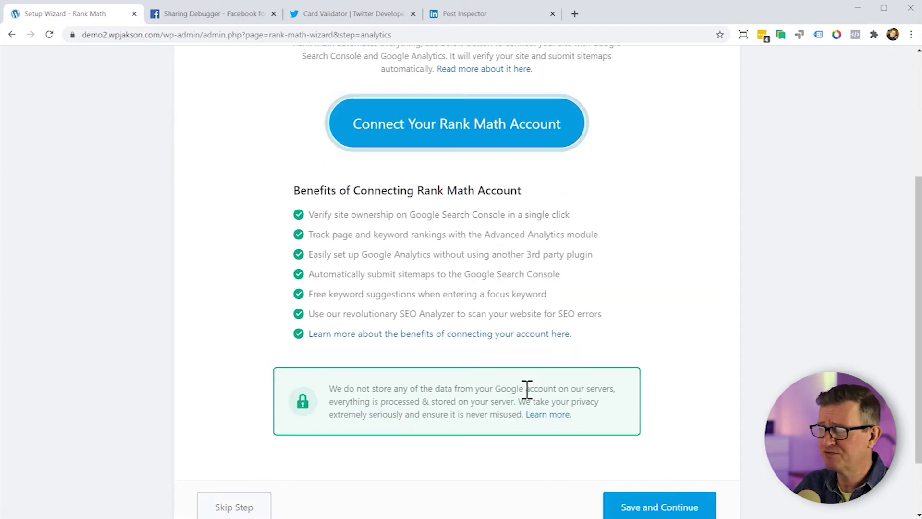
scroll(527, 391, "down", 2)
left_click(640, 430)
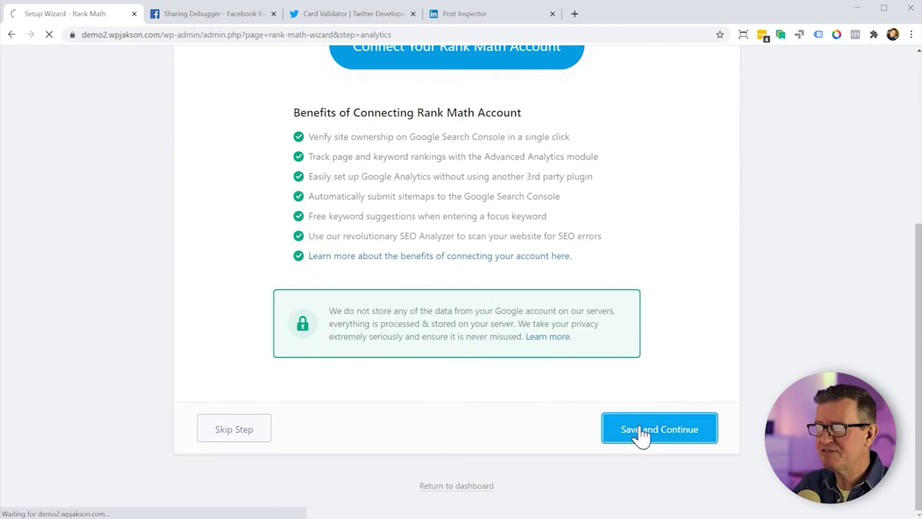
scroll(655, 370, "down", 4)
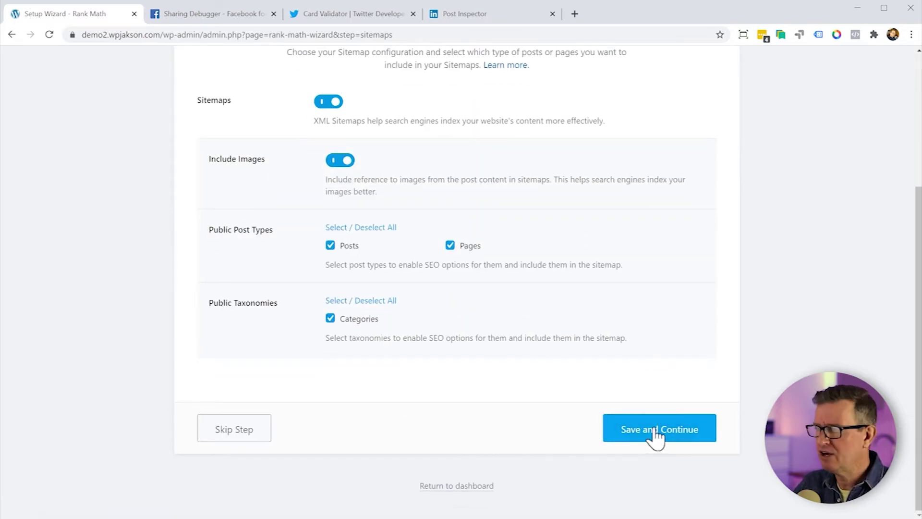
left_click(654, 429)
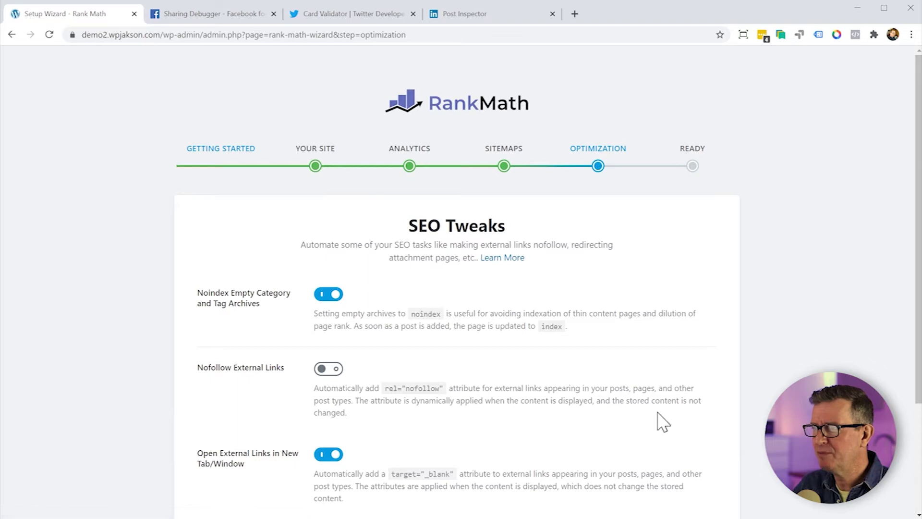
scroll(659, 422, "down", 3)
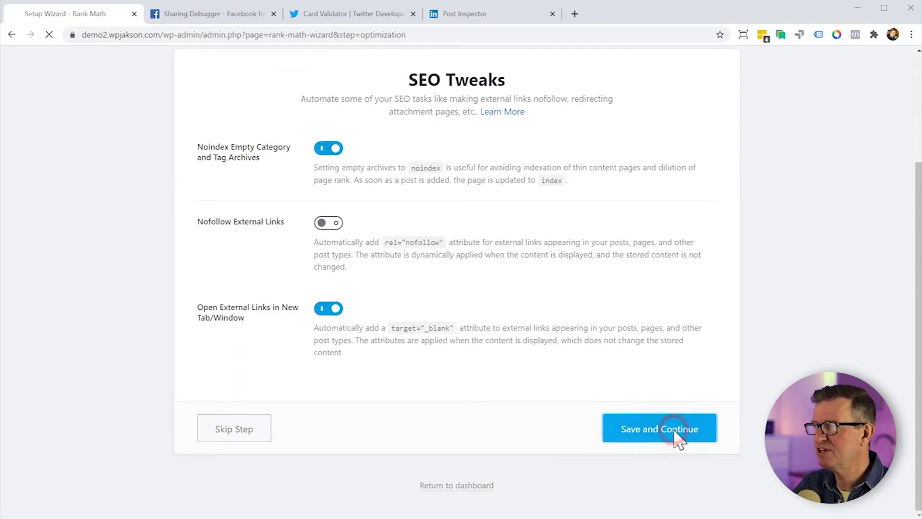
left_click(675, 435)
left_click(255, 474)
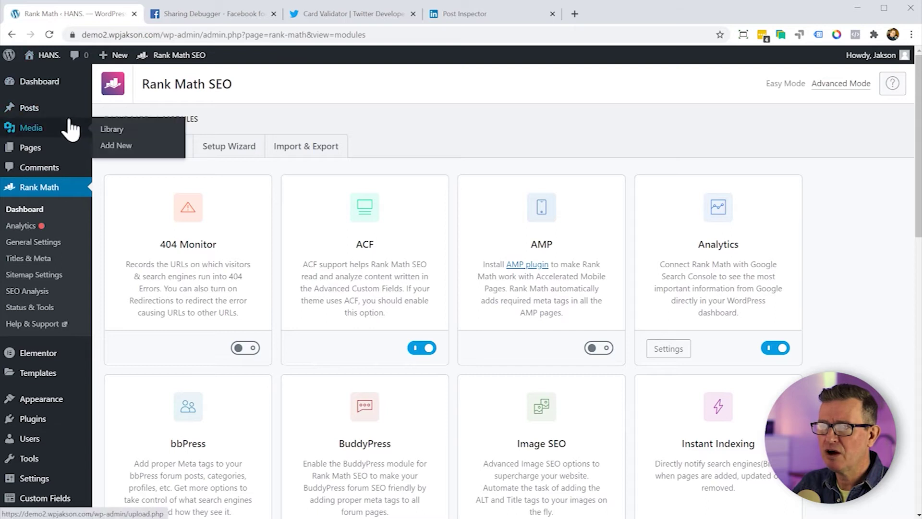
Re-scrape the site and confirm the preview shows the portrait titled 'Portfolio - HANS.'.
left_click(213, 14)
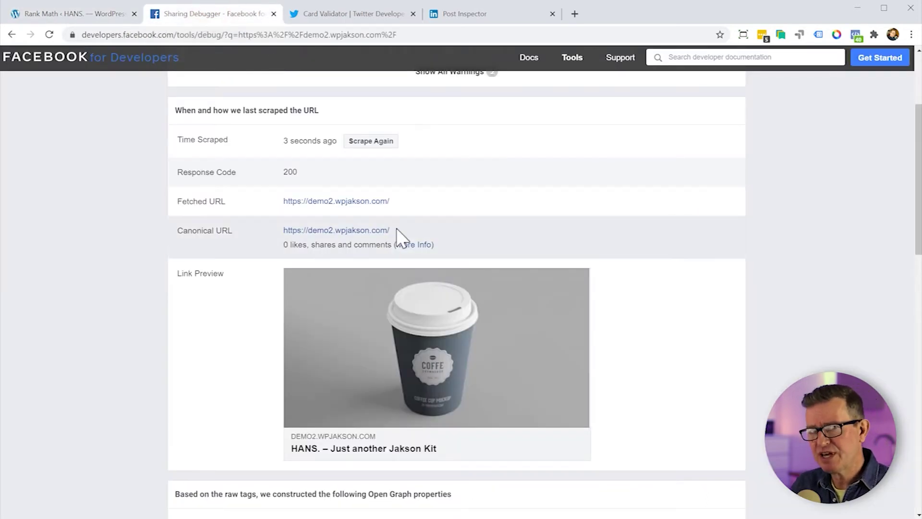
left_click(384, 144)
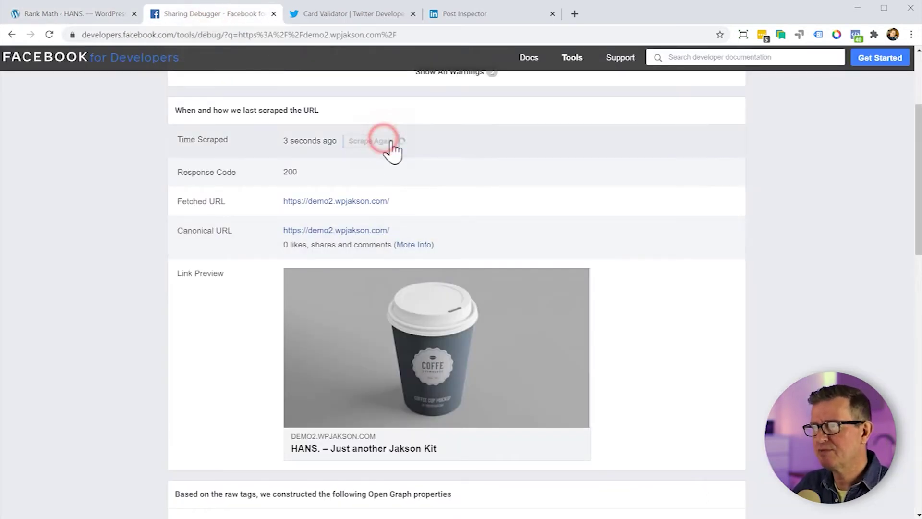
scroll(596, 370, "up", 3)
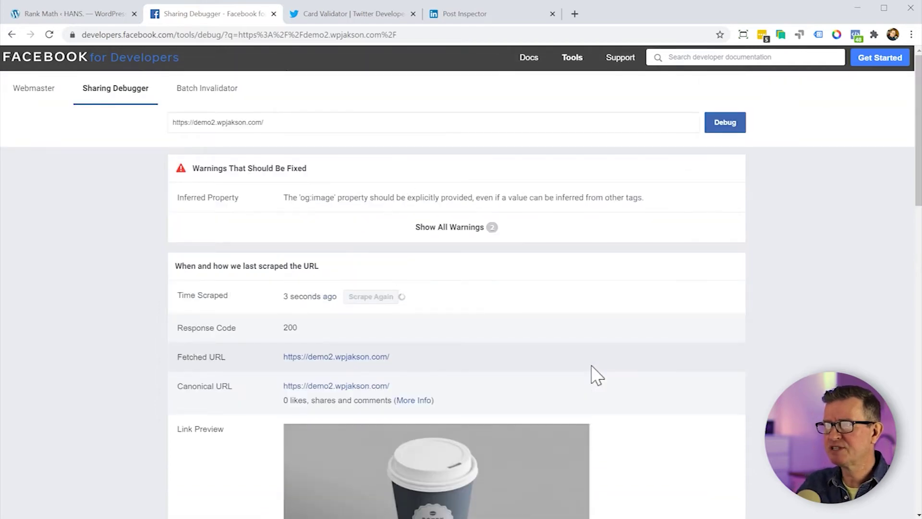
scroll(670, 329, "up", 3)
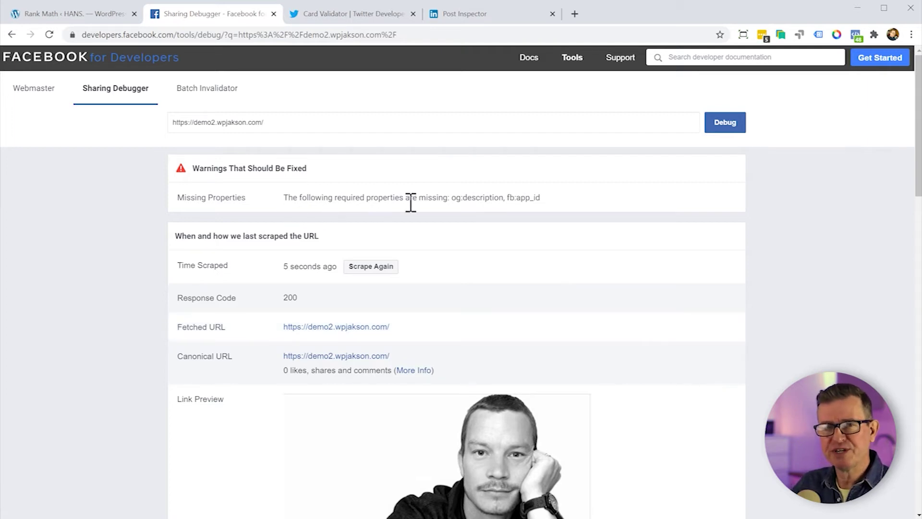
scroll(508, 463, "down", 5)
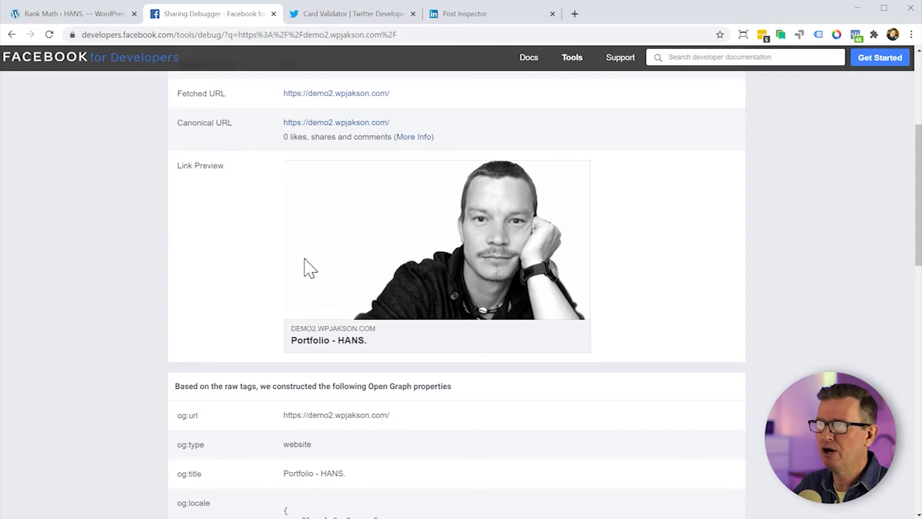
Open the Portfolio page from Pages and show its Rank Math Facebook social preview.
left_click(48, 15)
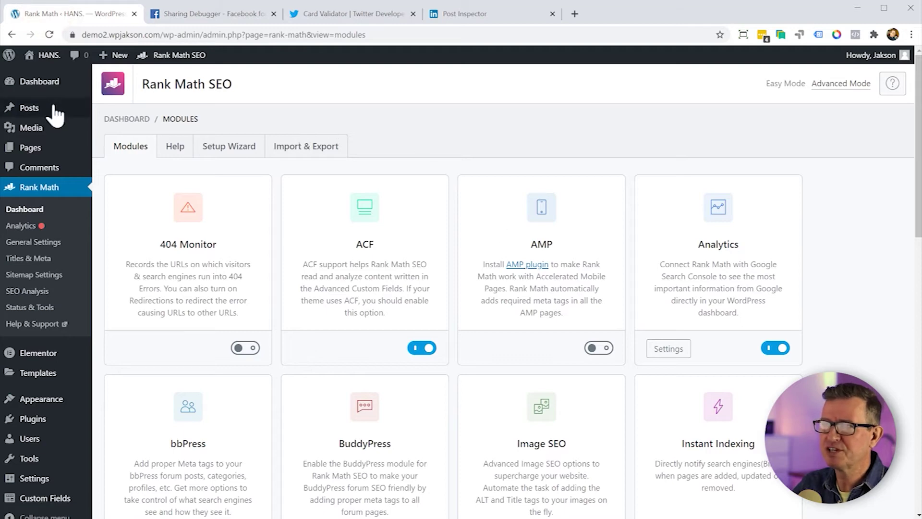
left_click(38, 167)
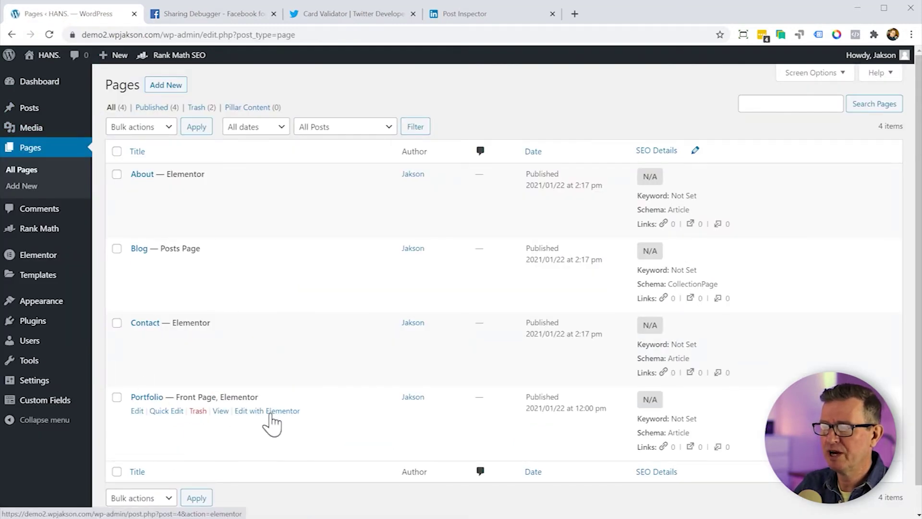
left_click(149, 399)
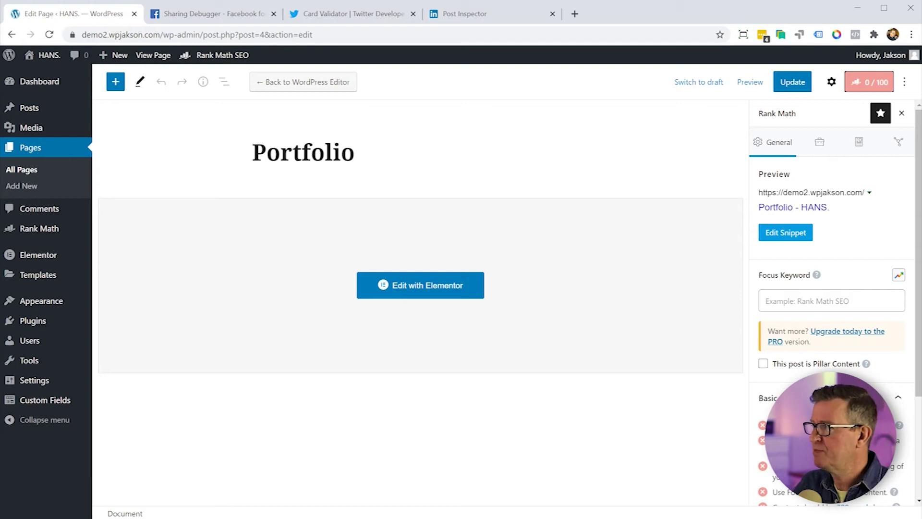
scroll(838, 356, "down", 3)
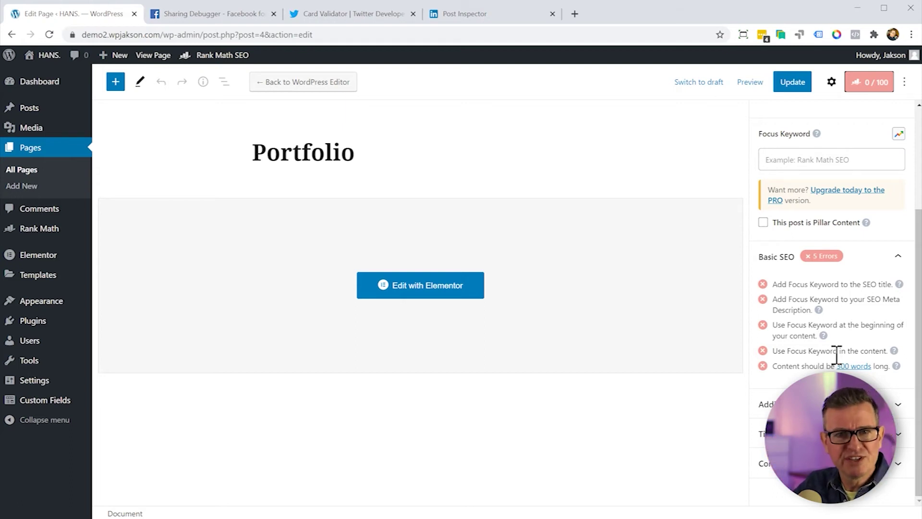
scroll(825, 323, "up", 3)
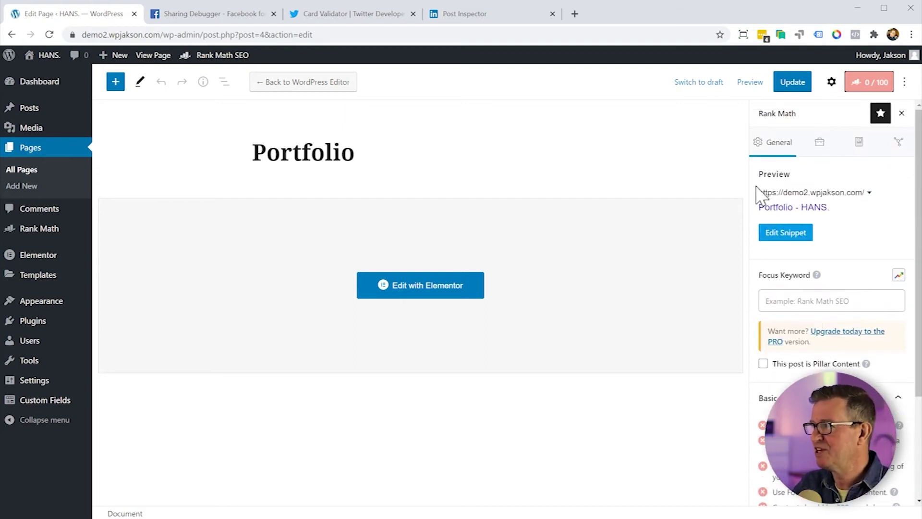
left_click(901, 143)
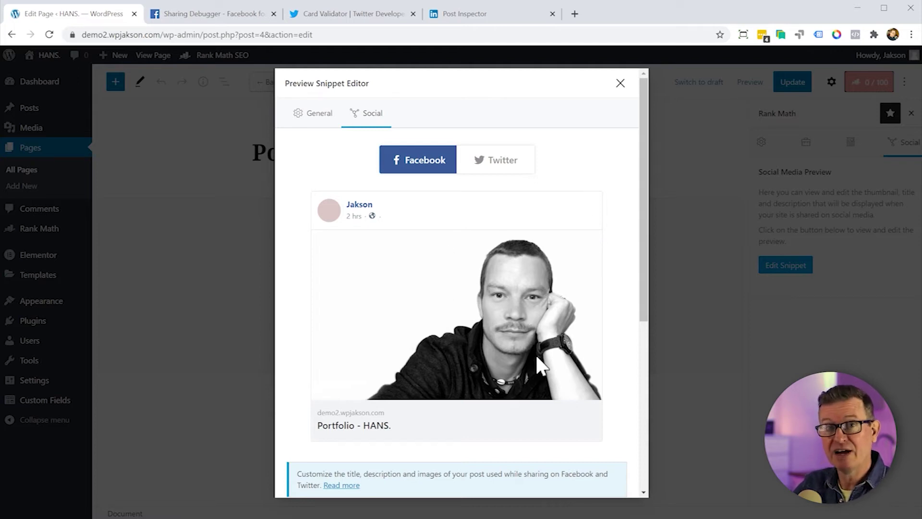
Close the snippet editor and switch the sidebar from page settings to Rank Math's General panel.
scroll(540, 354, "down", 2)
scroll(540, 354, "up", 2)
left_click(620, 83)
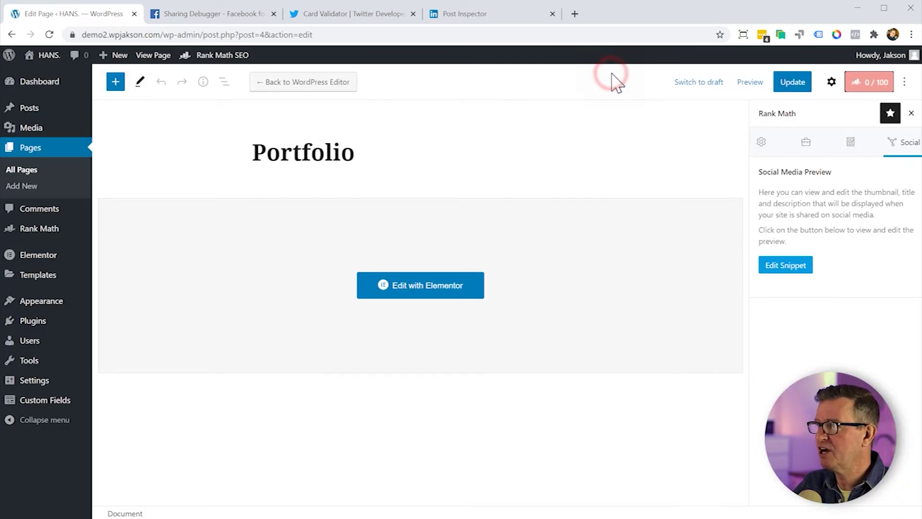
left_click(833, 82)
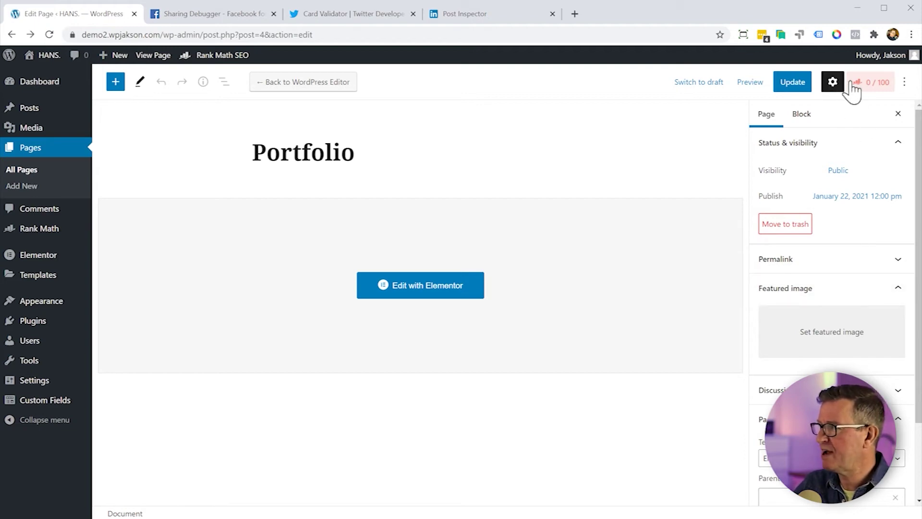
left_click(870, 82)
Add the white building photo as the Portfolio page's Facebook share image and update the page.
left_click(897, 142)
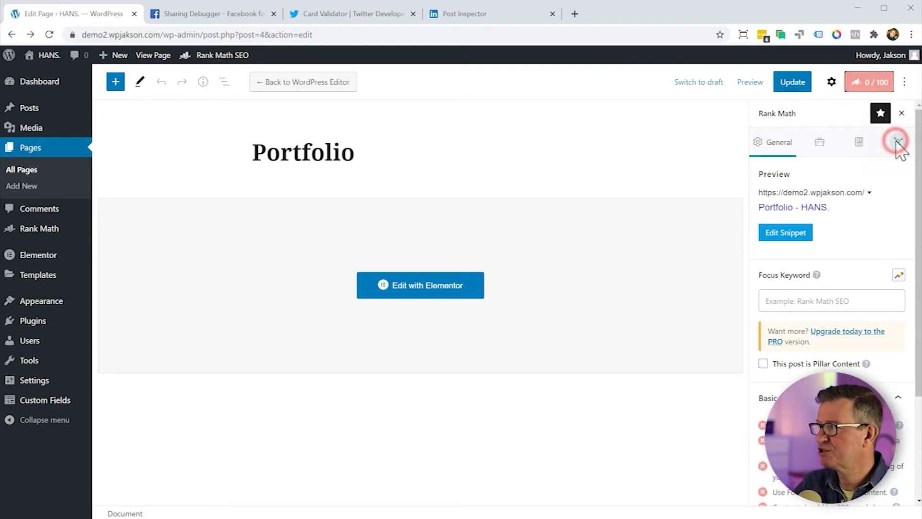
scroll(584, 380, "down", 3)
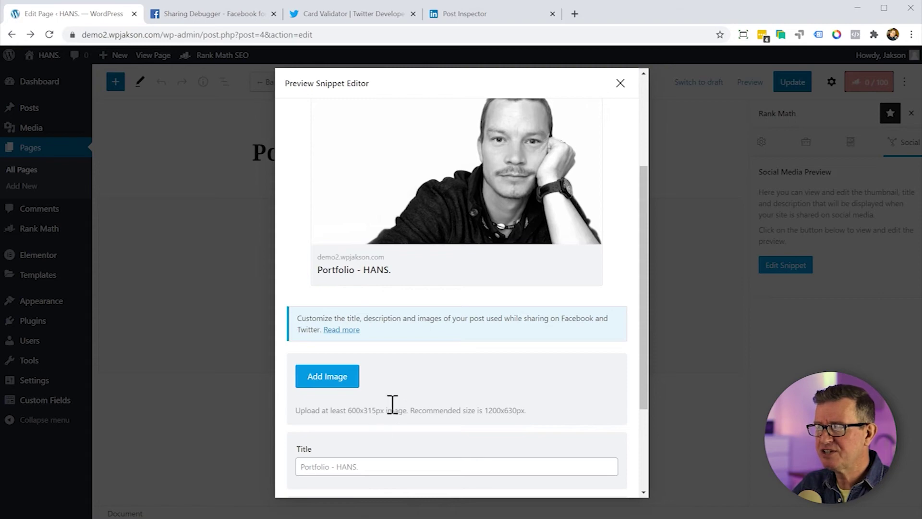
left_click(321, 394)
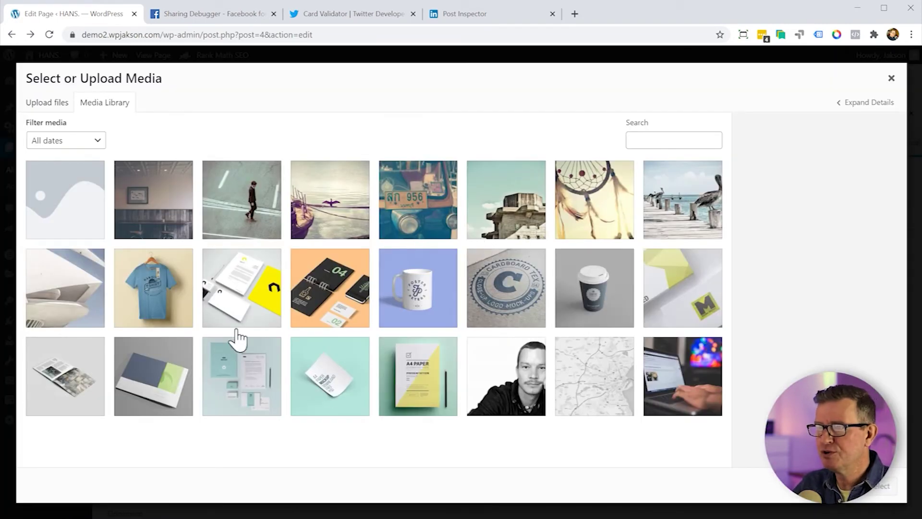
left_click(62, 294)
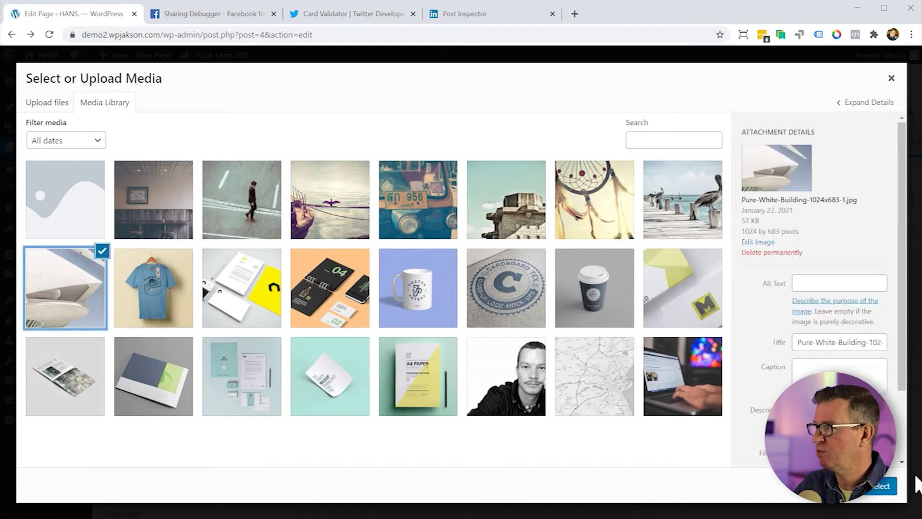
left_click(884, 487)
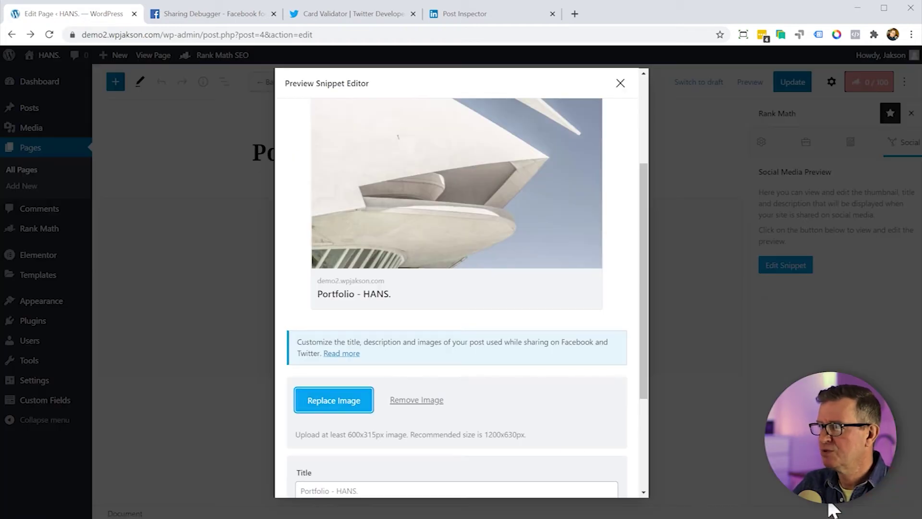
scroll(470, 385, "up", 5)
left_click(621, 83)
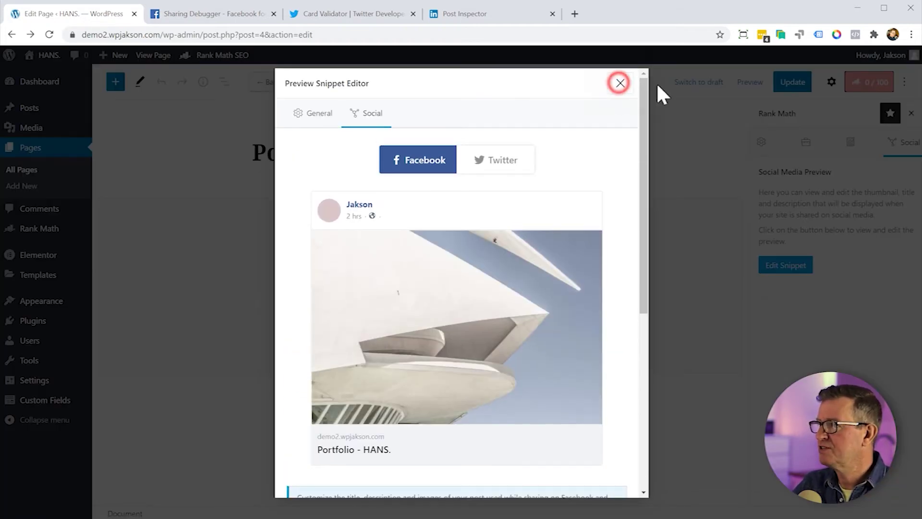
left_click(794, 82)
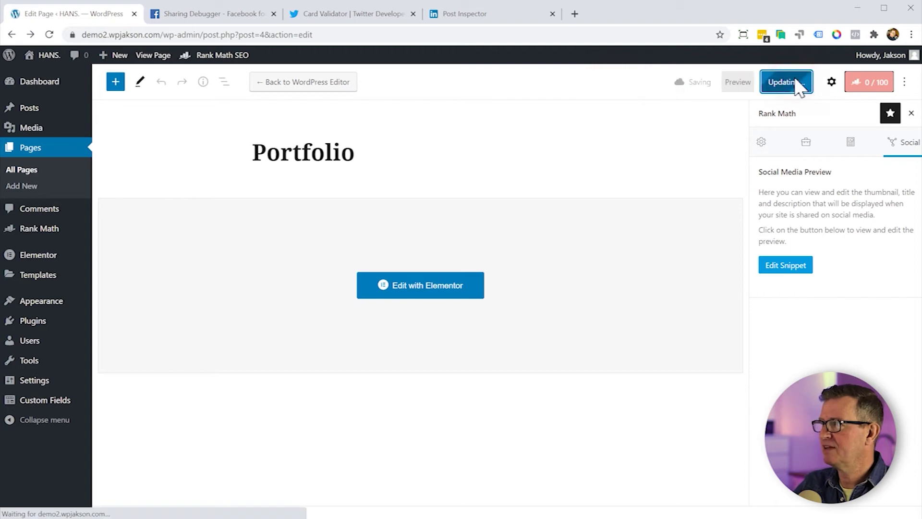
Re-scrape the site and confirm the link preview now shows the white building photo.
left_click(229, 19)
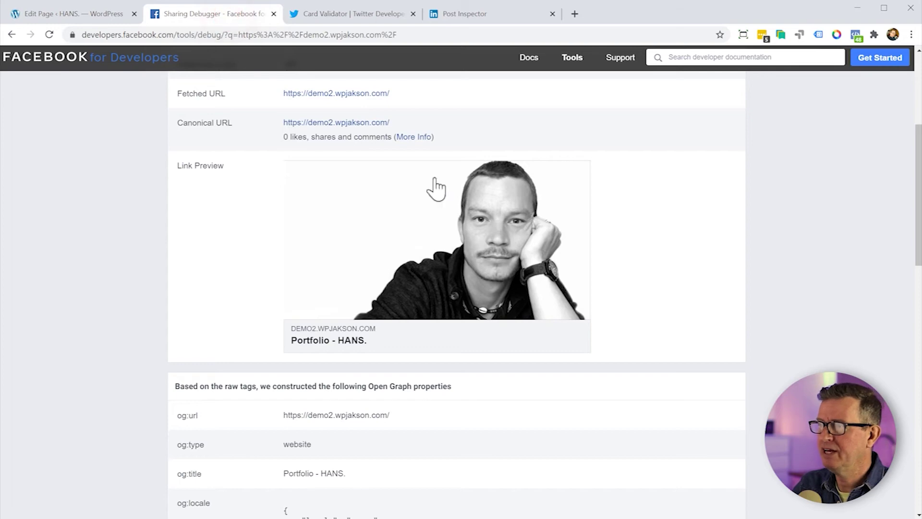
scroll(384, 250, "up", 5)
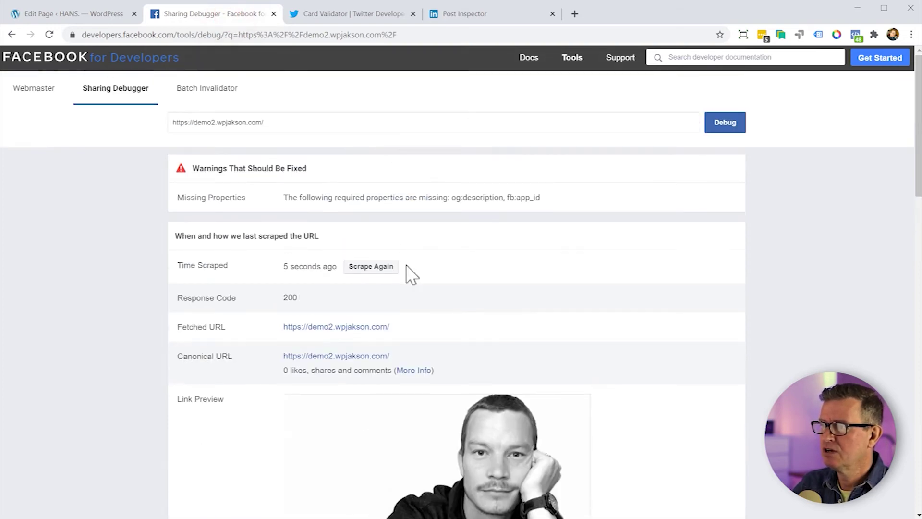
left_click(375, 267)
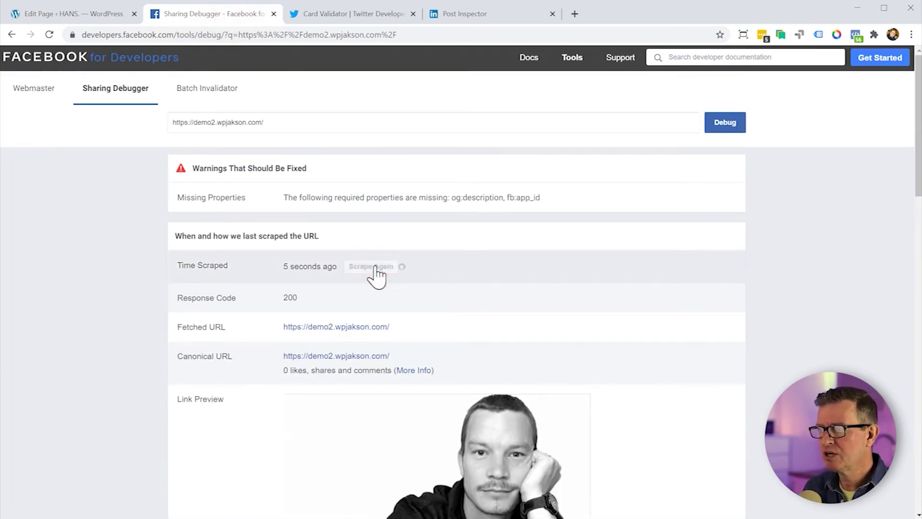
scroll(429, 299, "down", 5)
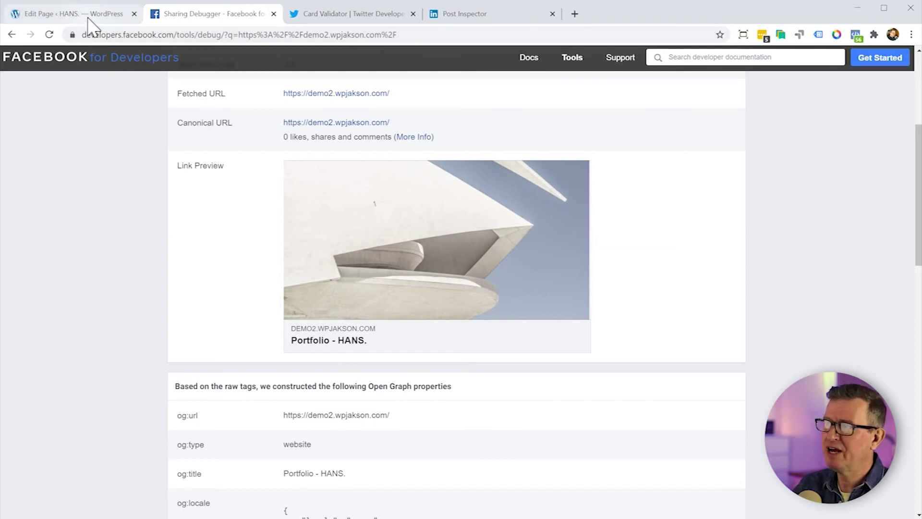
left_click(72, 14)
Look over the Rank Math social snippet's title field, leave it unchanged, and close the preview.
left_click(908, 149)
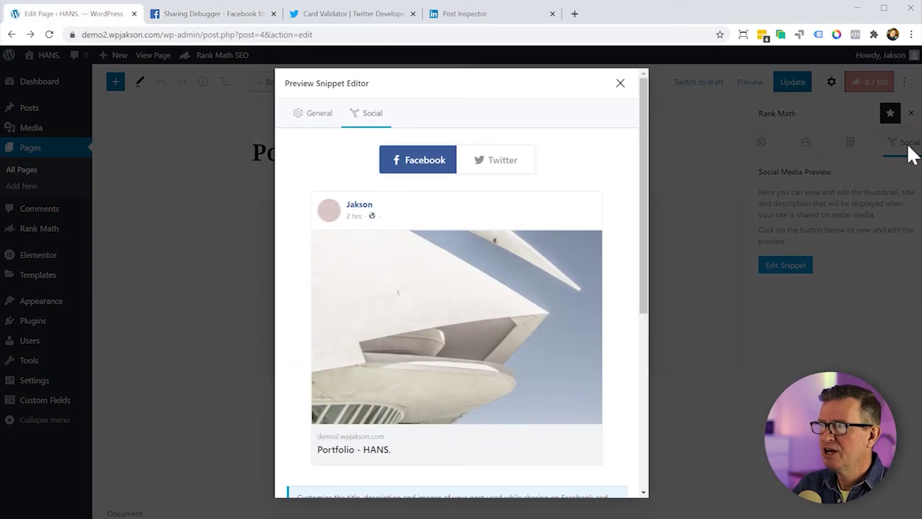
scroll(440, 156, "down", 6)
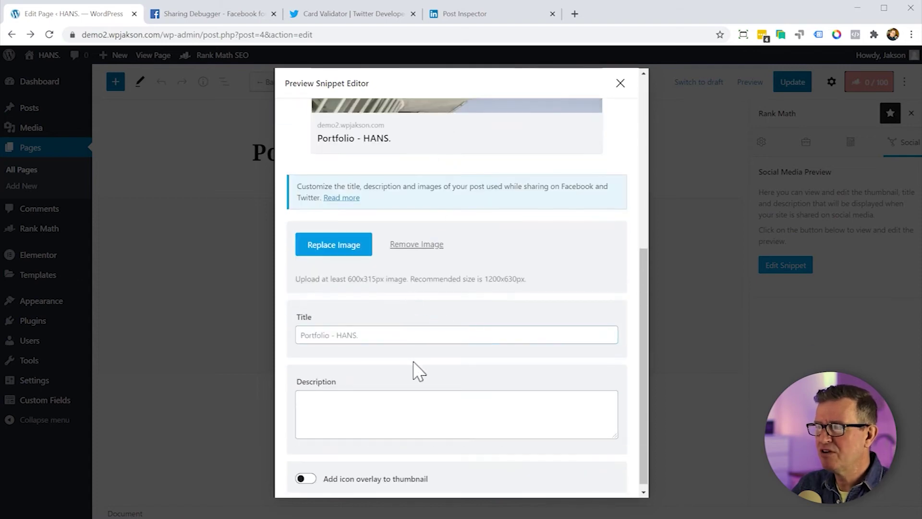
left_click(342, 332)
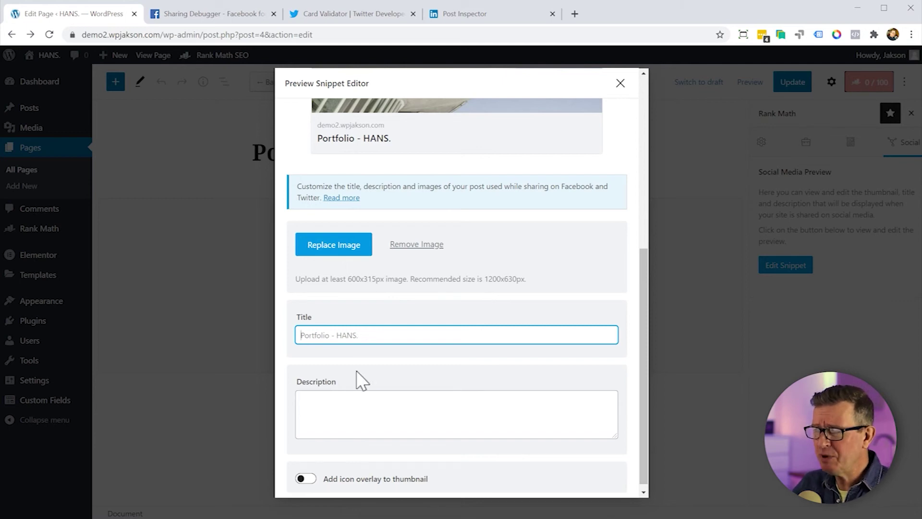
left_click(158, 265)
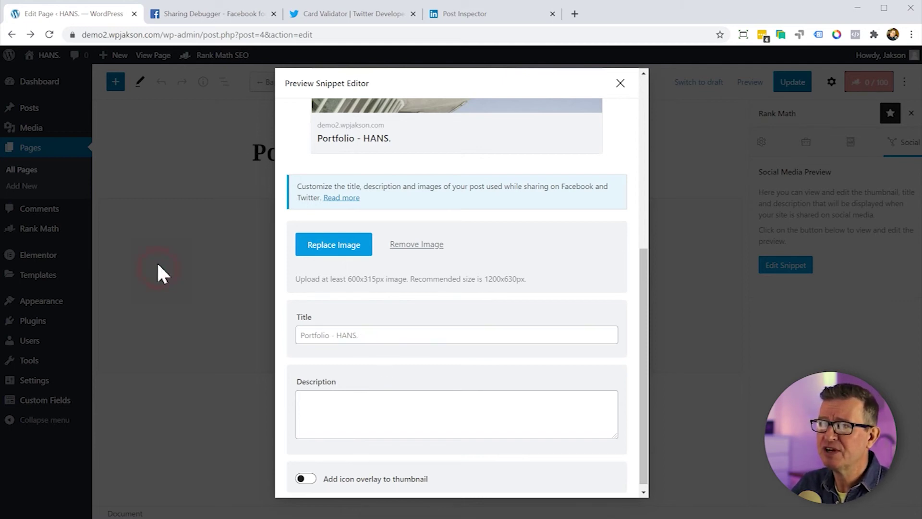
left_click(620, 83)
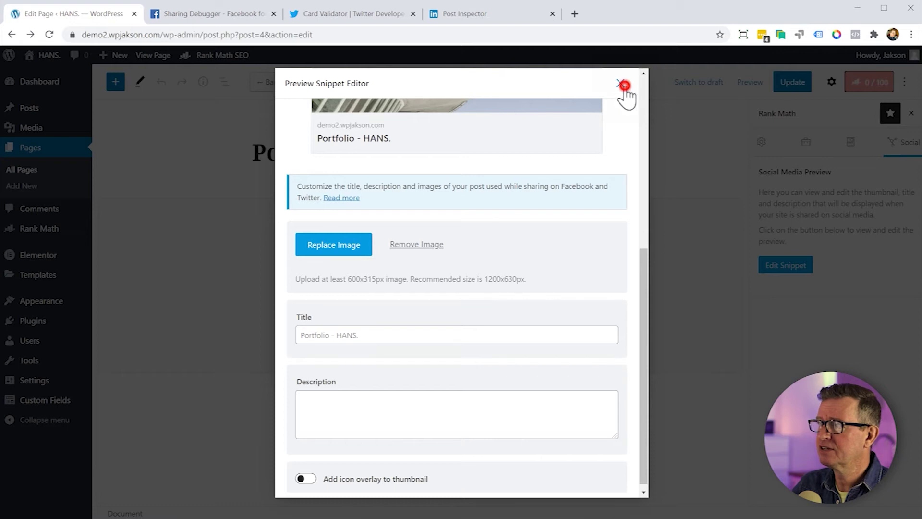
Open the live portfolio site in a new tab and select its graphic-designer bio sentence.
right_click(38, 56)
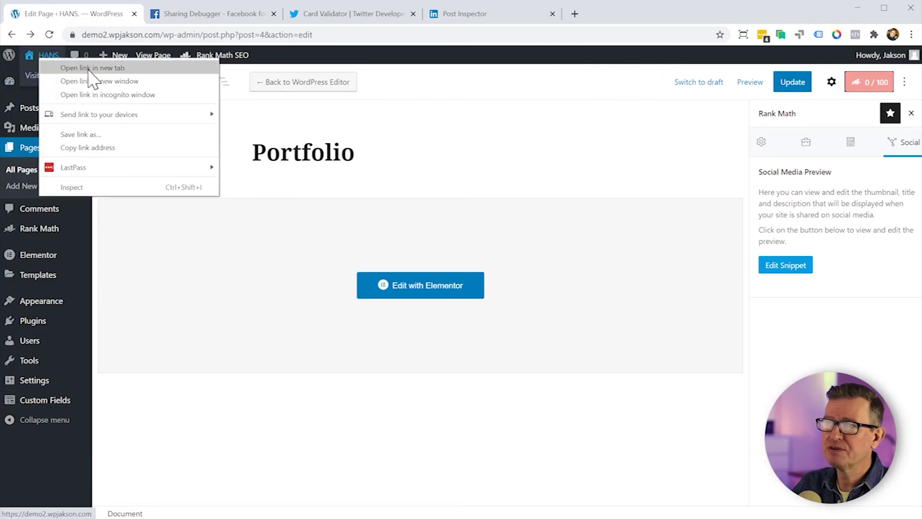
left_click(89, 69)
left_click(206, 13)
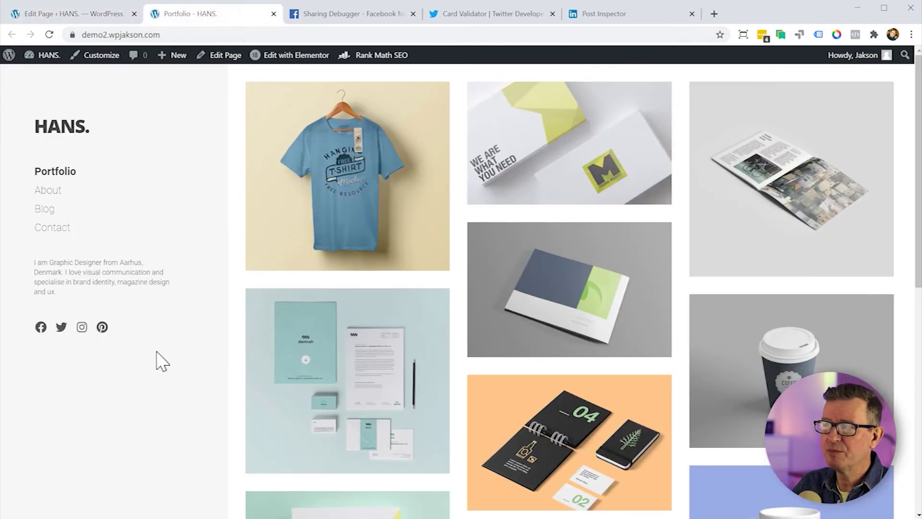
left_click_drag(63, 272, 35, 266)
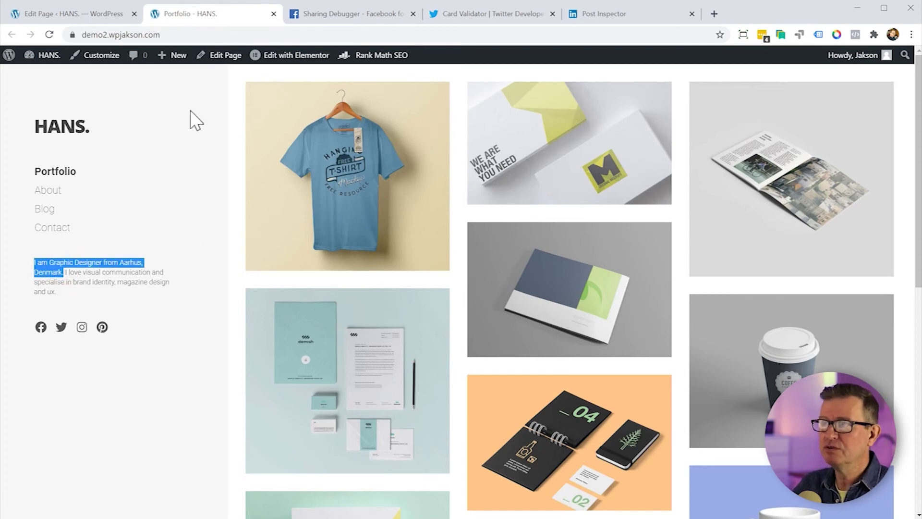
left_click(72, 14)
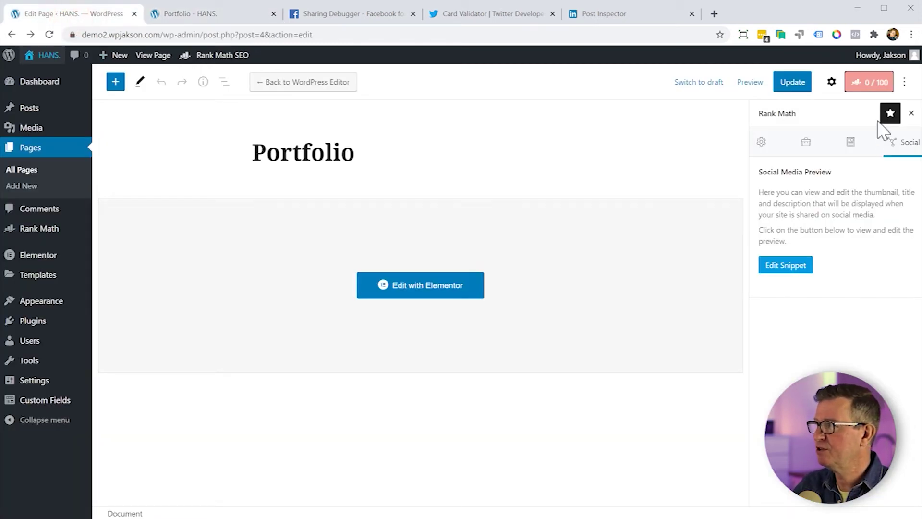
Set the Facebook share title to the site name plus 'I am Graphic Designer from Aarhus, Denmark.'.
left_click(904, 144)
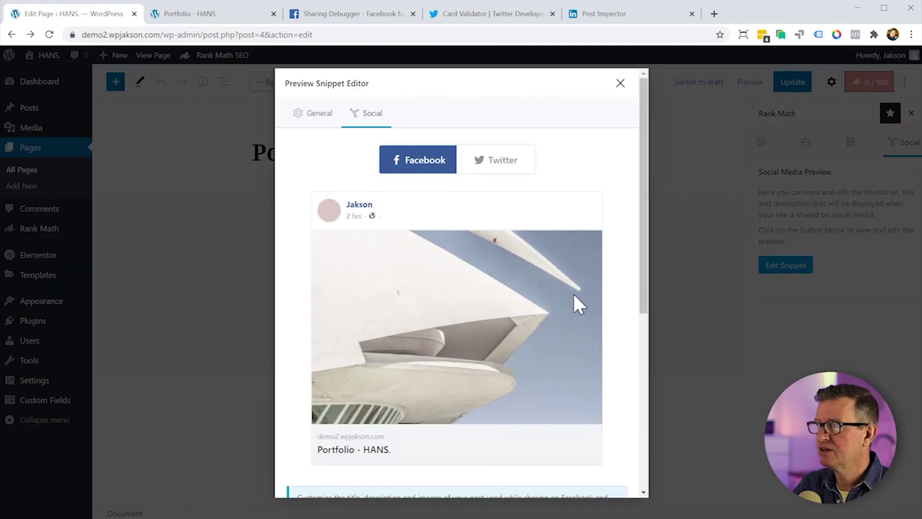
scroll(432, 432, "down", 3)
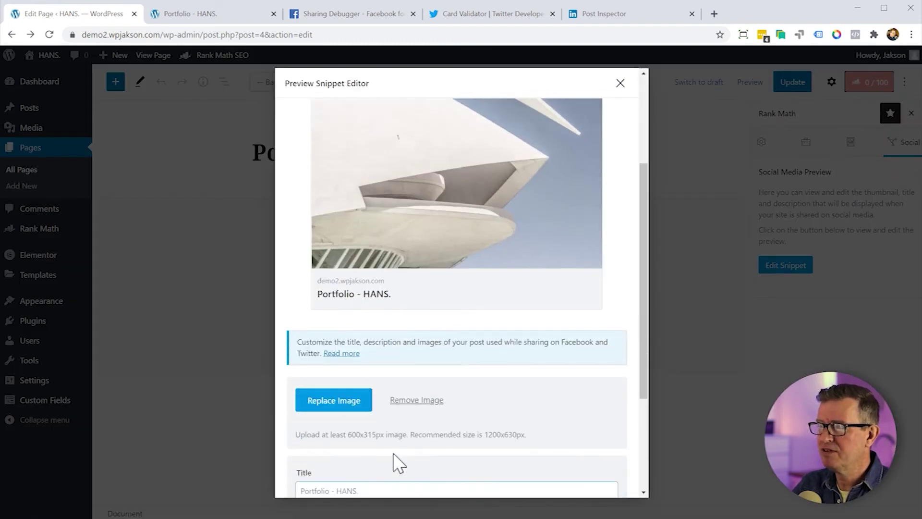
scroll(398, 461, "down", 2)
left_click(329, 411)
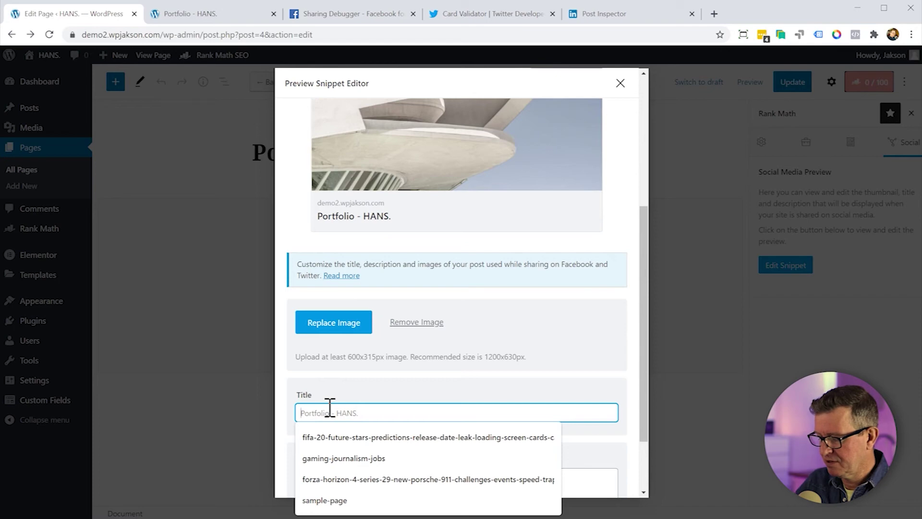
type("HANS")
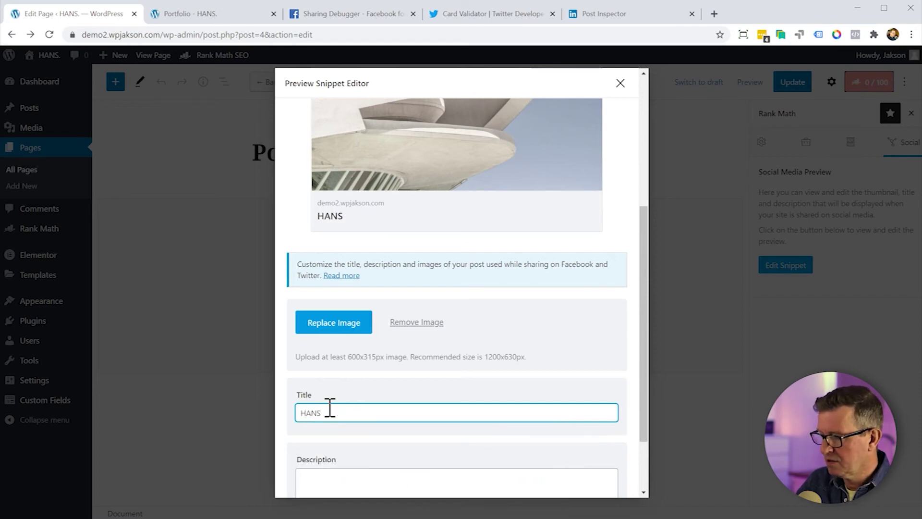
type(". I am Graphic Designer from Aarhus, Denmark.")
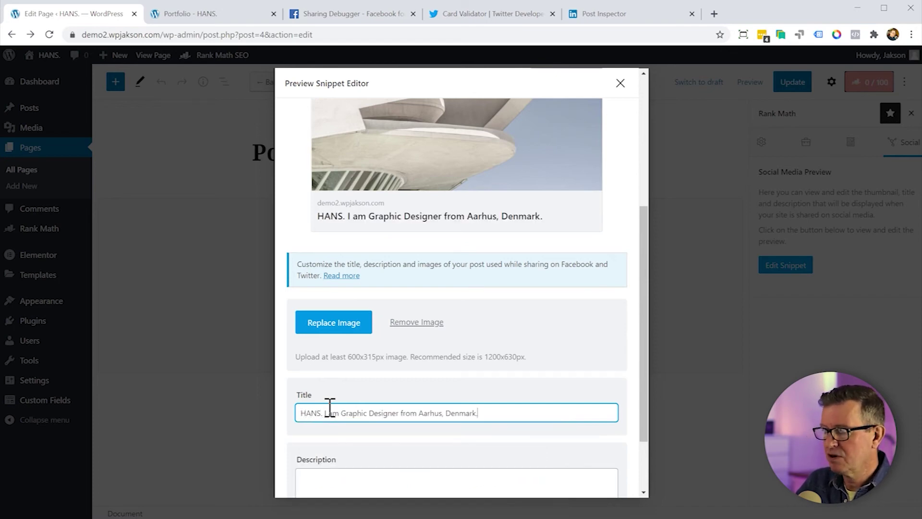
Paste the site's remaining bio text into the share description, then update the Portfolio page.
left_click(206, 15)
left_click_drag(85, 296, 75, 277)
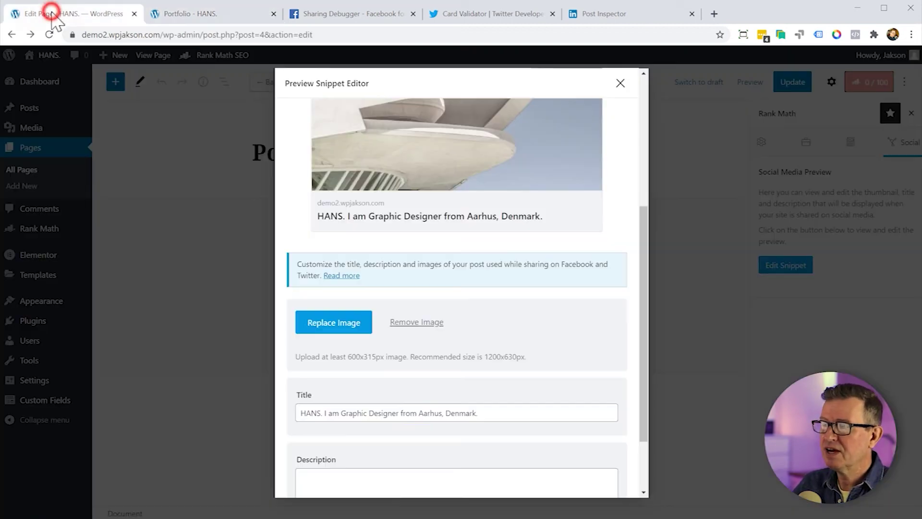
left_click(383, 490)
type("I love visual communication and specialise in brand identity, magazine design and ux.")
scroll(509, 414, "down", 2)
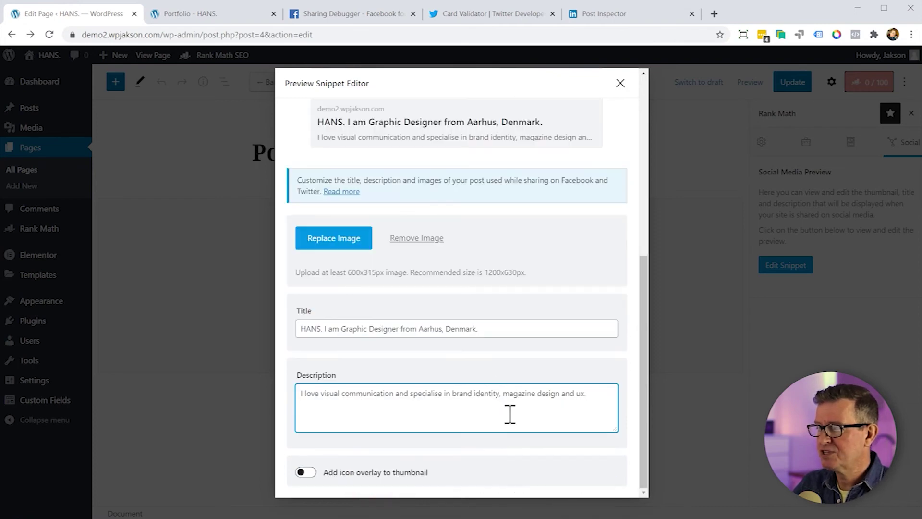
scroll(596, 126, "up", 6)
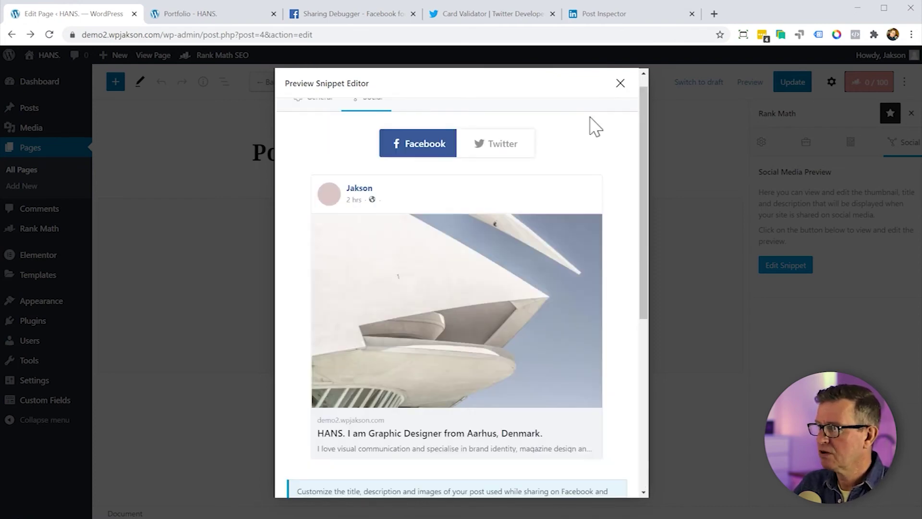
left_click(620, 83)
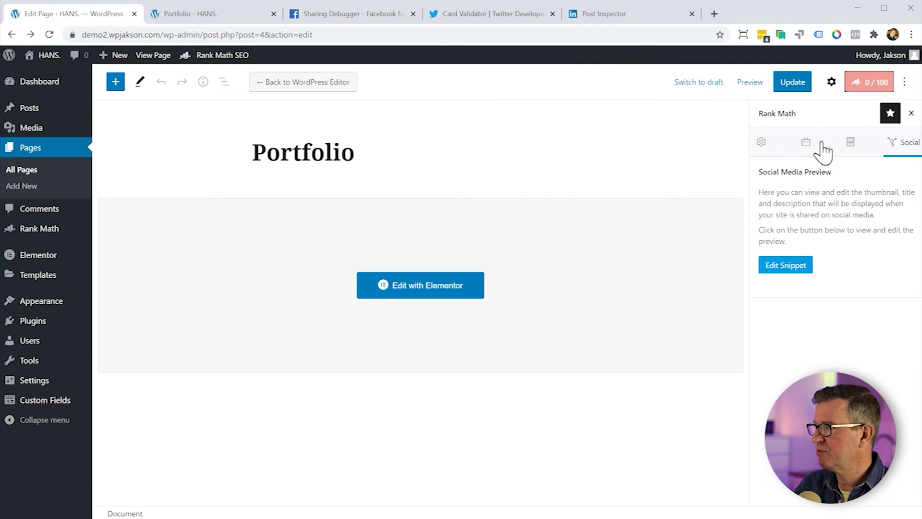
left_click(792, 86)
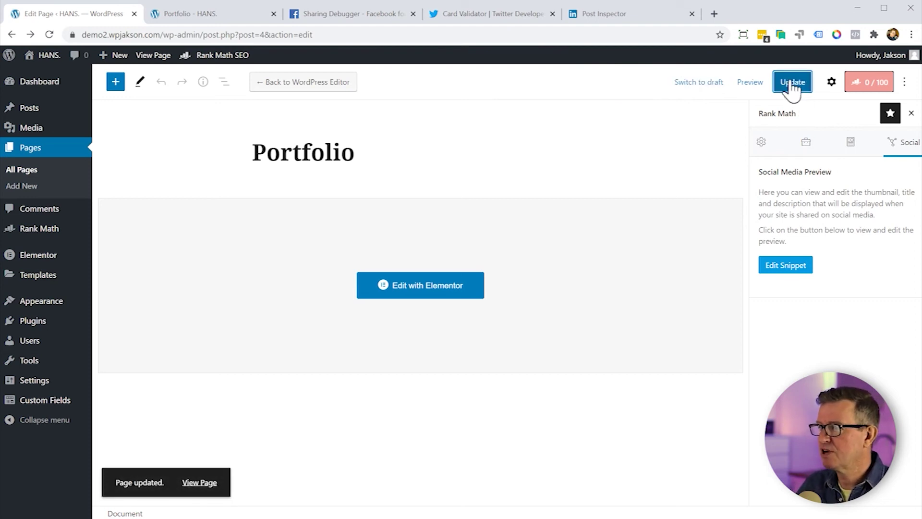
Scrape the page again in Sharing Debugger and check that the preview shows the bio title and description.
left_click(351, 13)
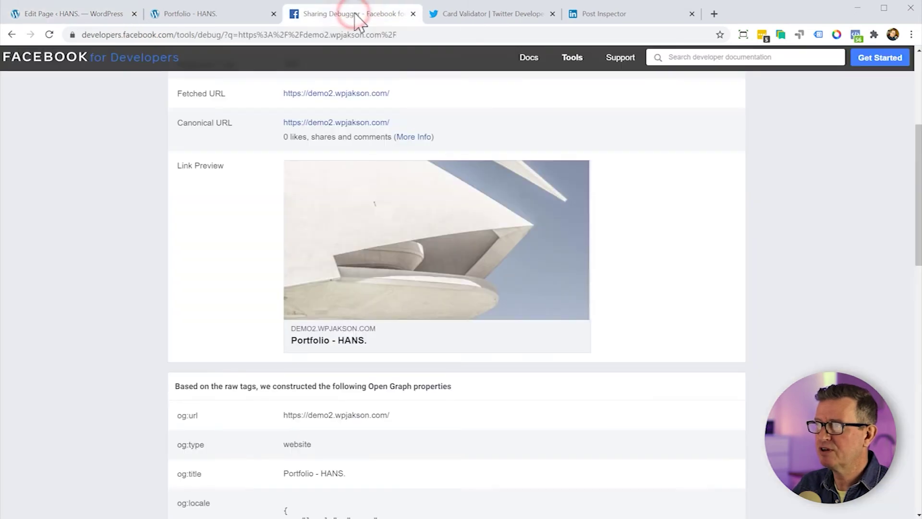
scroll(552, 260, "up", 5)
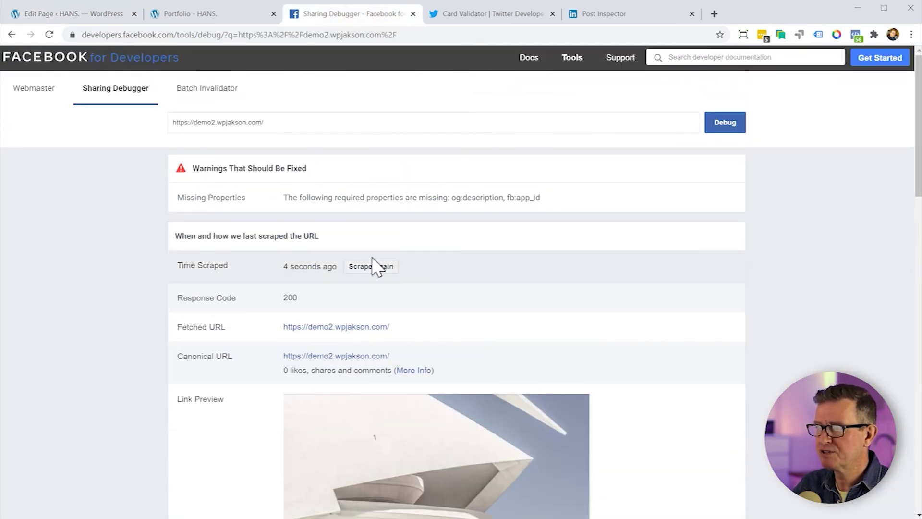
left_click(371, 267)
scroll(528, 307, "down", 3)
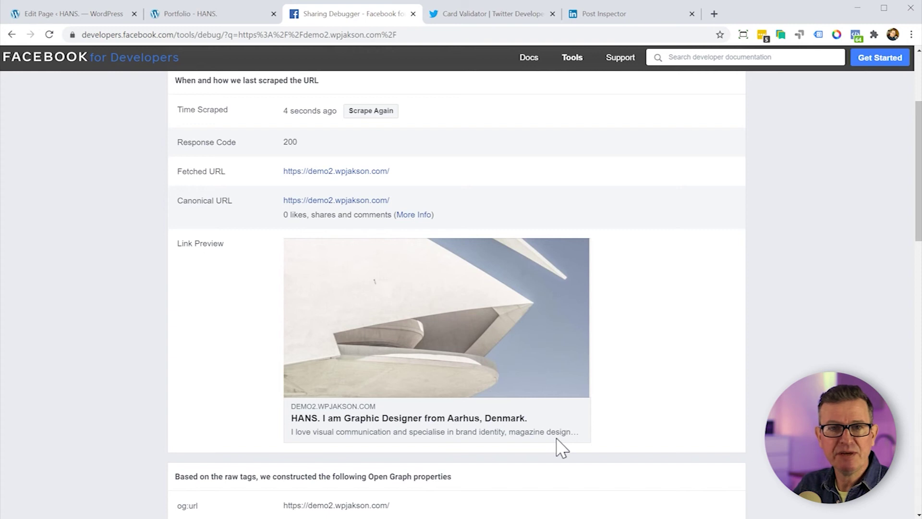
scroll(571, 447, "up", 3)
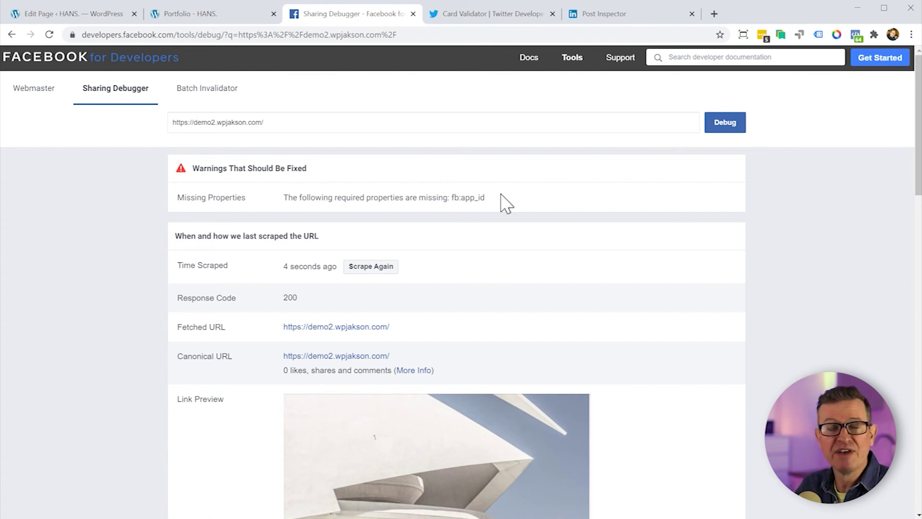
scroll(549, 247, "down", 3)
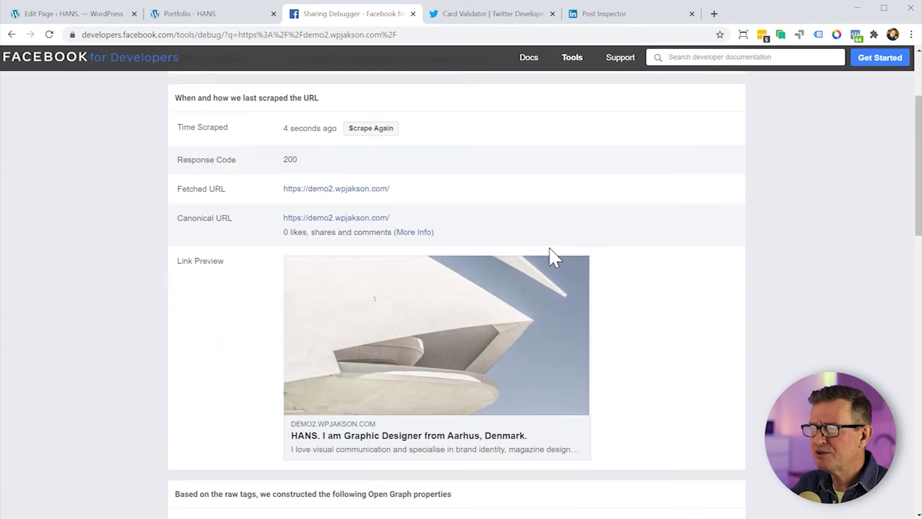
Show the Rank Math Facebook preview with the white building photo and the new bio title.
left_click(88, 21)
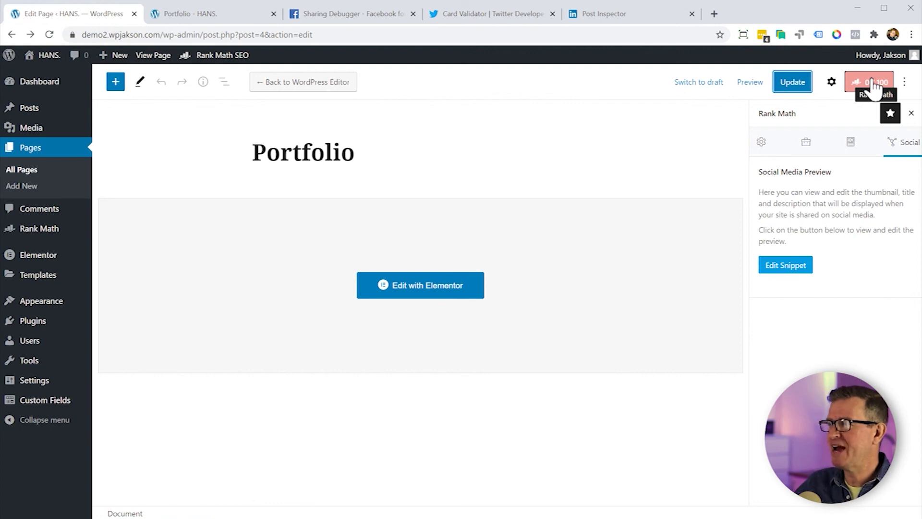
left_click(898, 140)
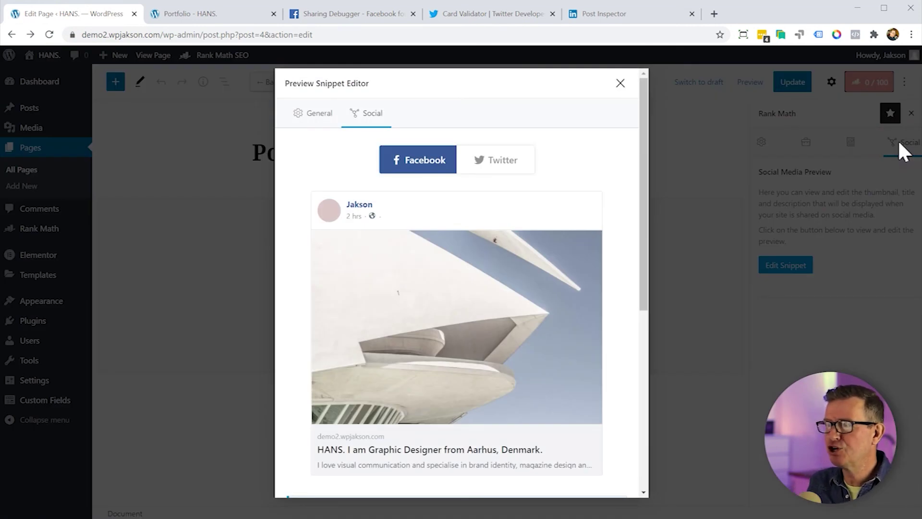